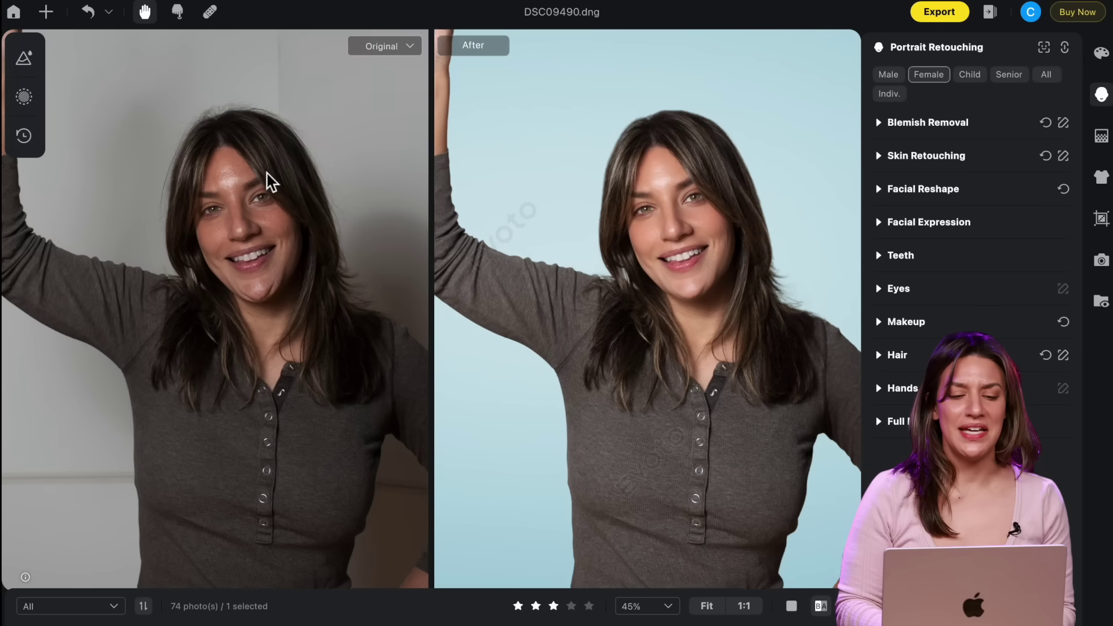
Zoom and pan the Before/After close-up of DSC09930.jpg to inspect the forehead and face.
scroll(269, 182, "up", 3)
scroll(270, 181, "down", 5)
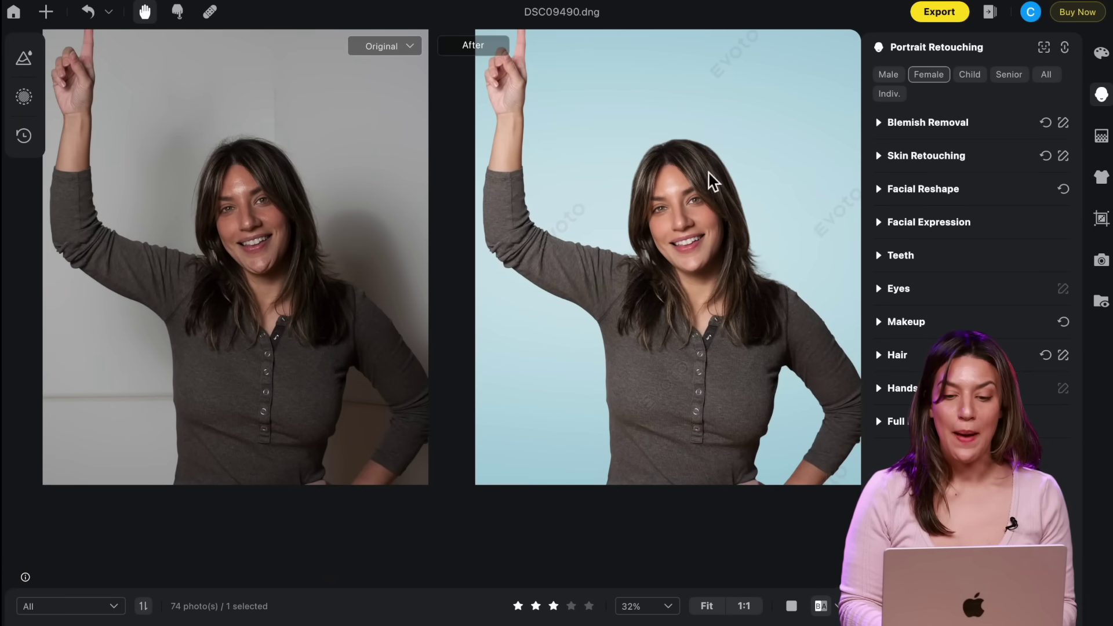
scroll(714, 181, "up", 4)
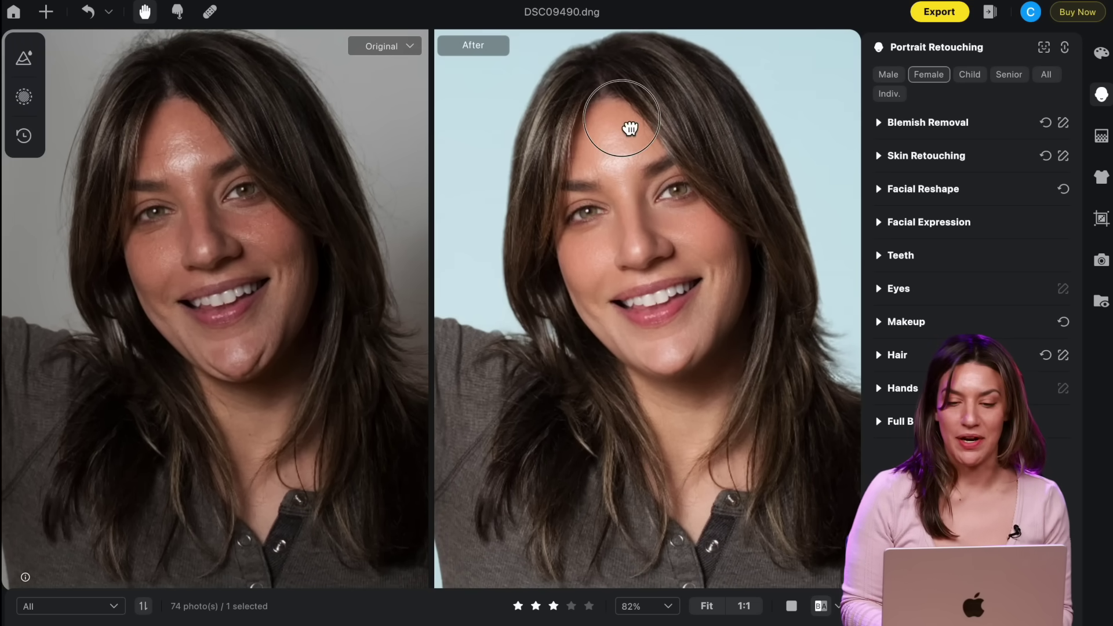
left_click_drag(628, 124, 618, 147)
left_click_drag(645, 314, 633, 287)
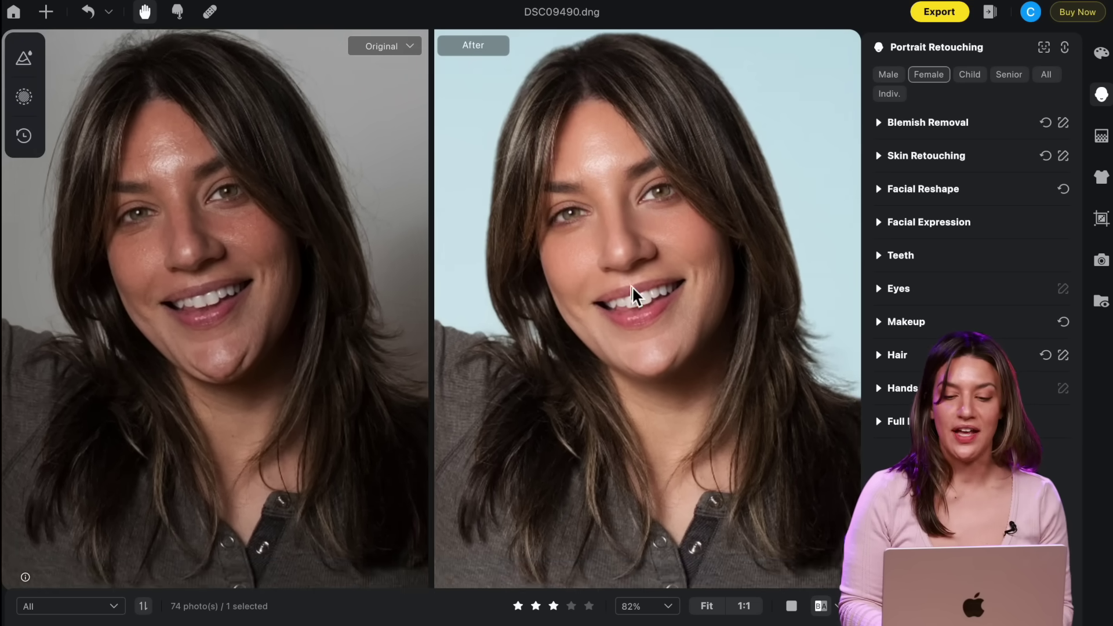
scroll(632, 286, "down", 5)
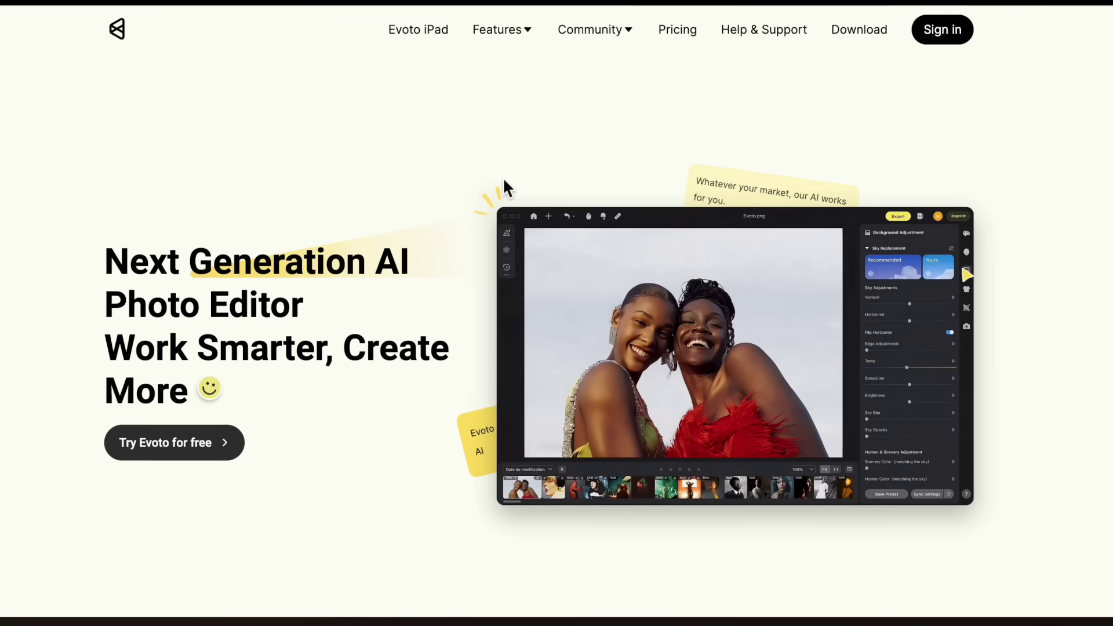
Scroll the Evoto homepage past the hero banner to the 'Now Anyone Can Edit Like a Pro' section.
scroll(503, 176, "down", 3)
scroll(503, 176, "down", 5)
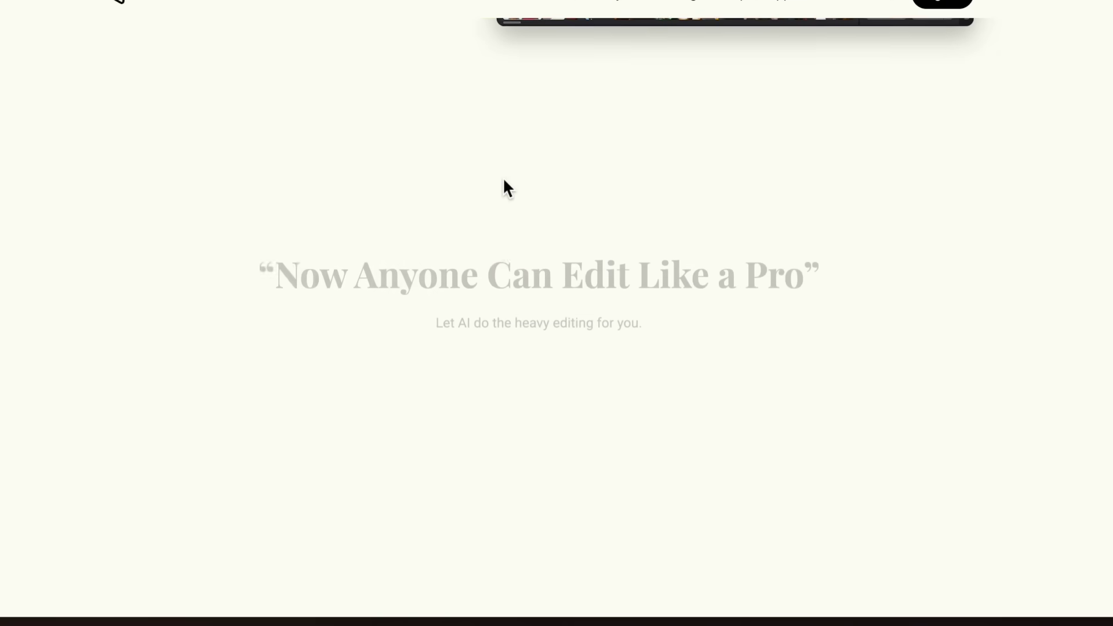
scroll(503, 176, "down", 5)
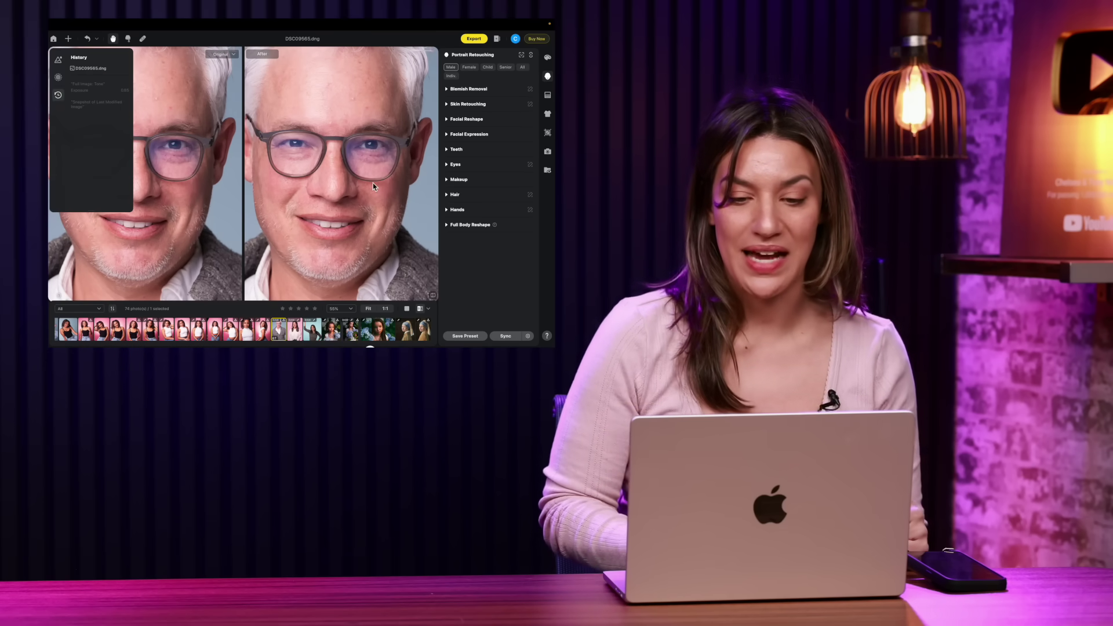
In single view, set Freckles & Acne removal to 62 on DSC09565.dng and 93 on DSC05580-Edit.dng.
left_click(407, 308)
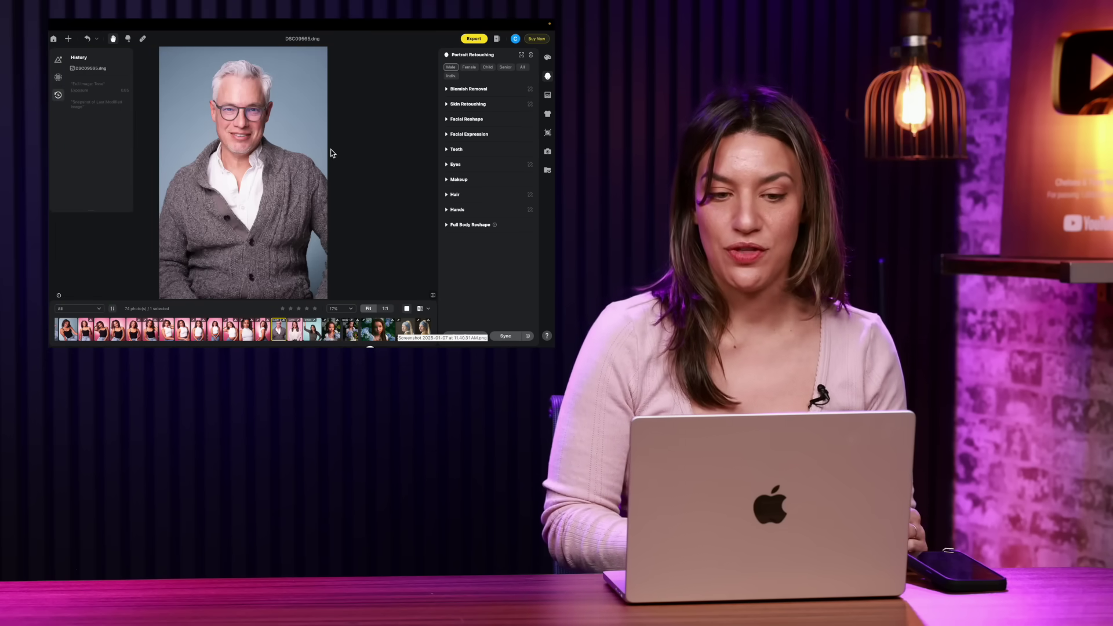
left_click(250, 119)
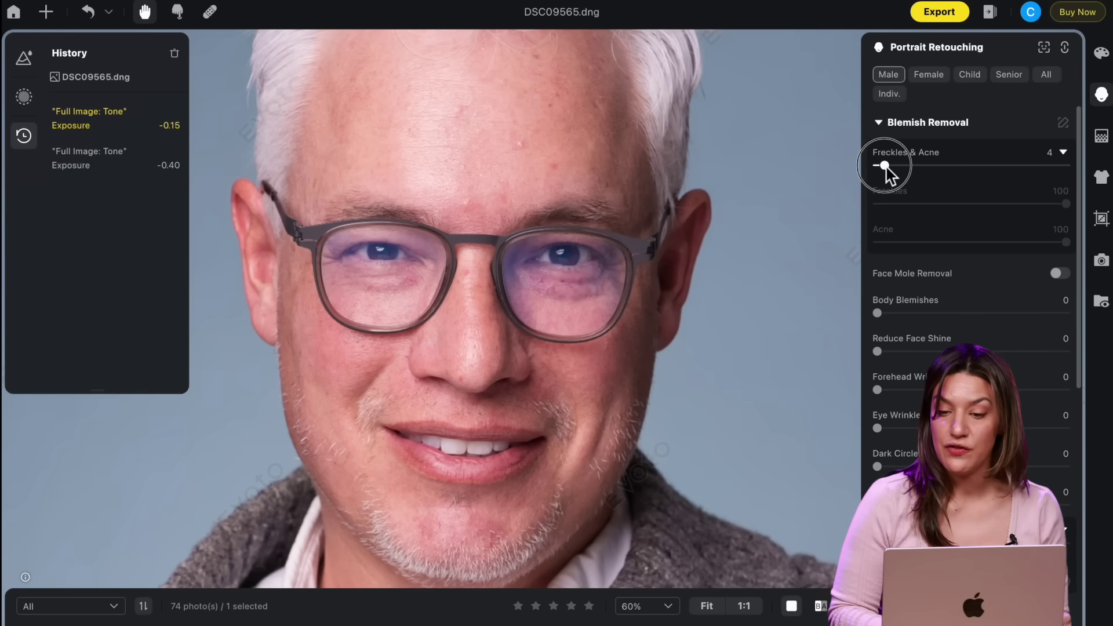
left_click_drag(926, 174, 1001, 183)
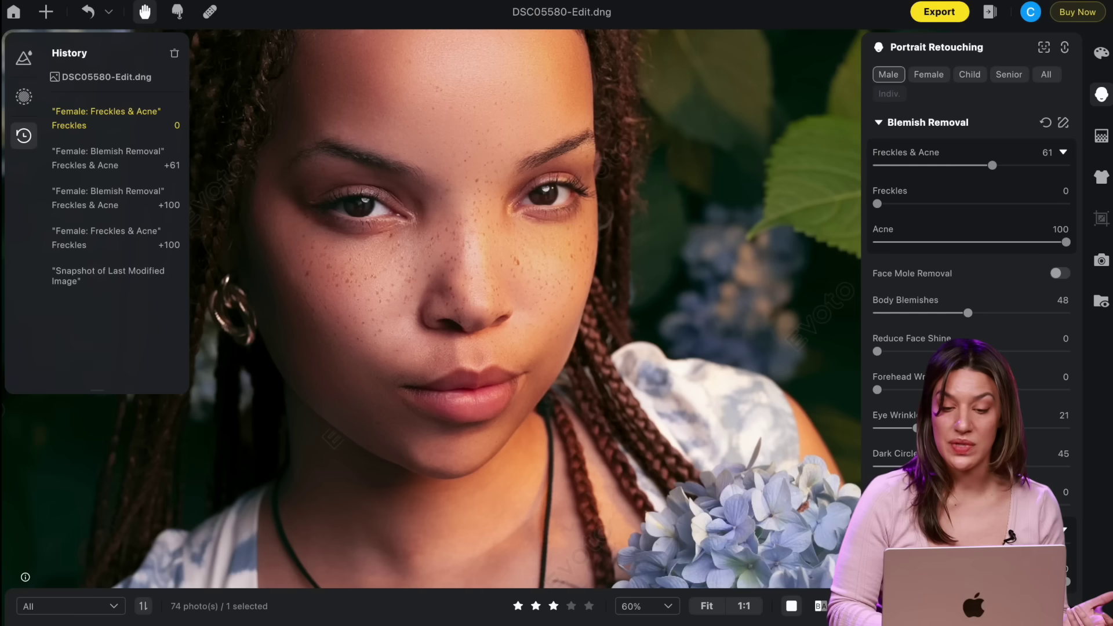
left_click_drag(992, 164, 1053, 165)
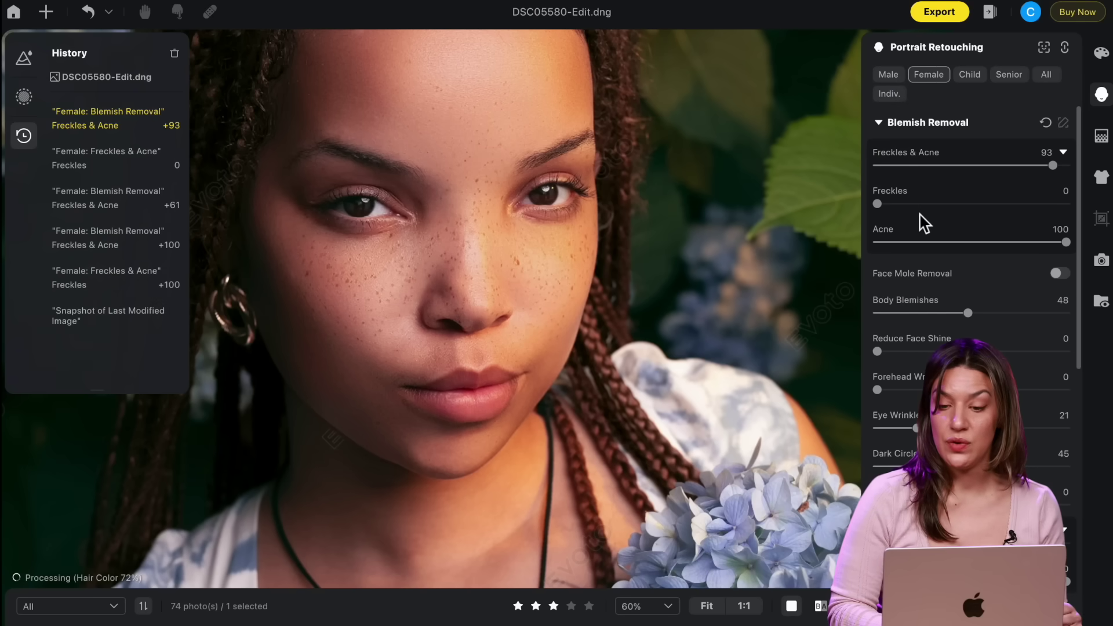
left_click_drag(1066, 203, 889, 214)
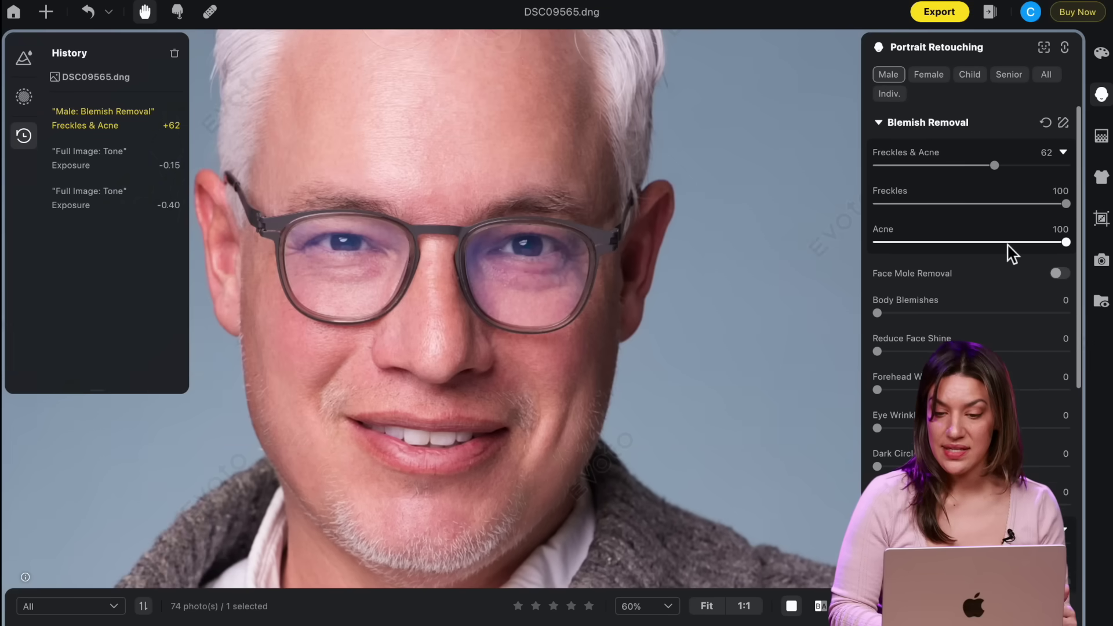
Set Reduce Face Shine 36, Forehead Wrinkles 24, Eye Wrinkles 56, Dark Circles 83, Eye Bags 62.
scroll(1009, 250, "down", 4)
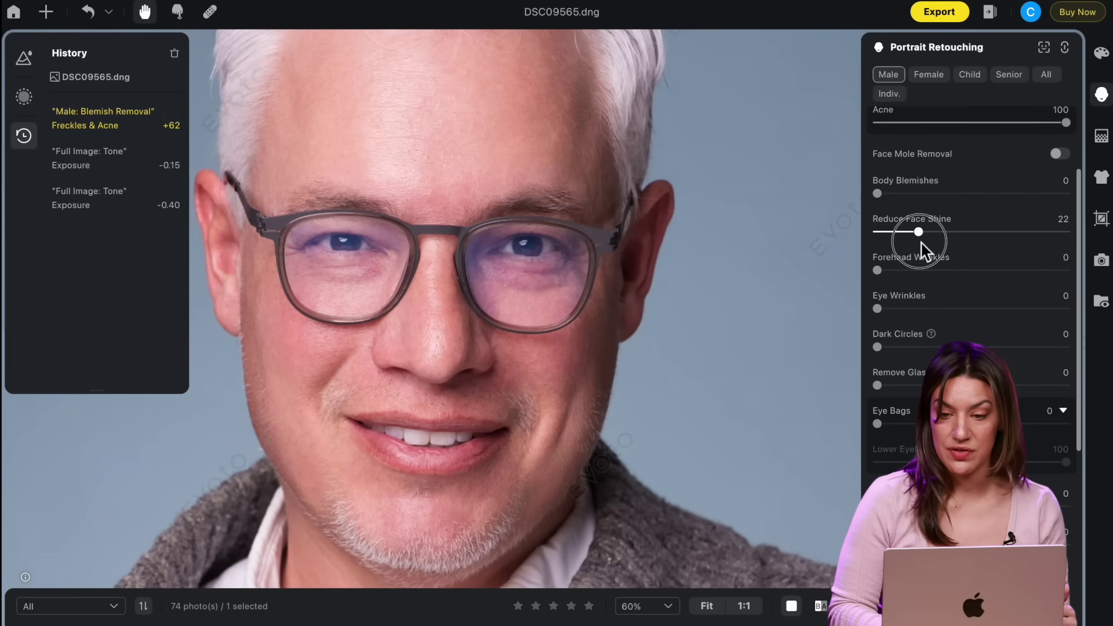
left_click_drag(948, 248, 950, 249)
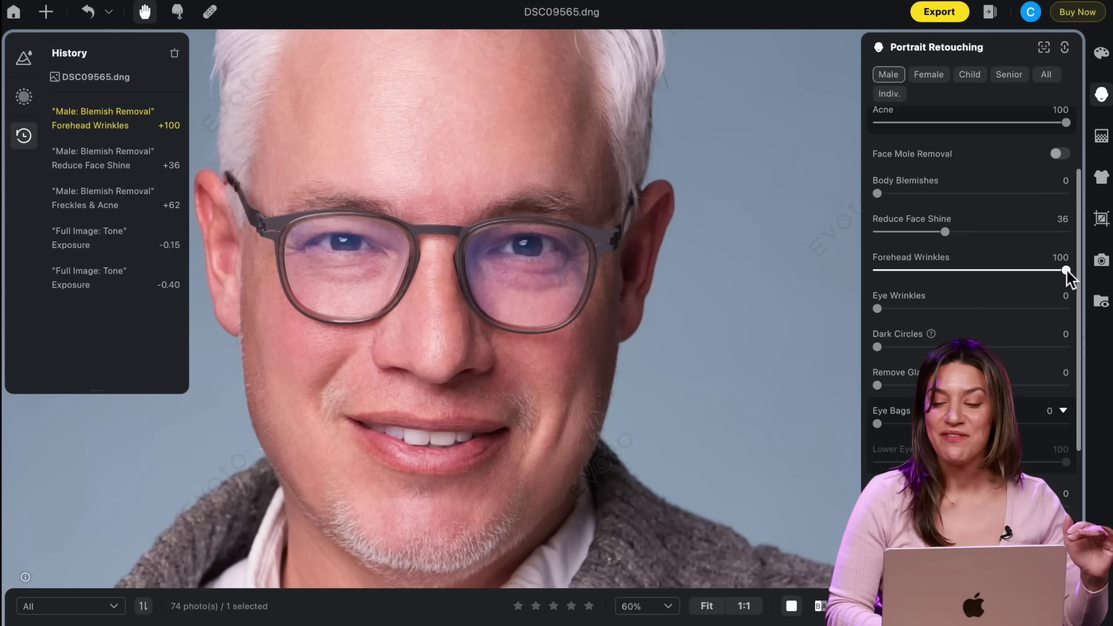
left_click_drag(531, 156, 505, 164)
left_click_drag(1007, 286, 928, 299)
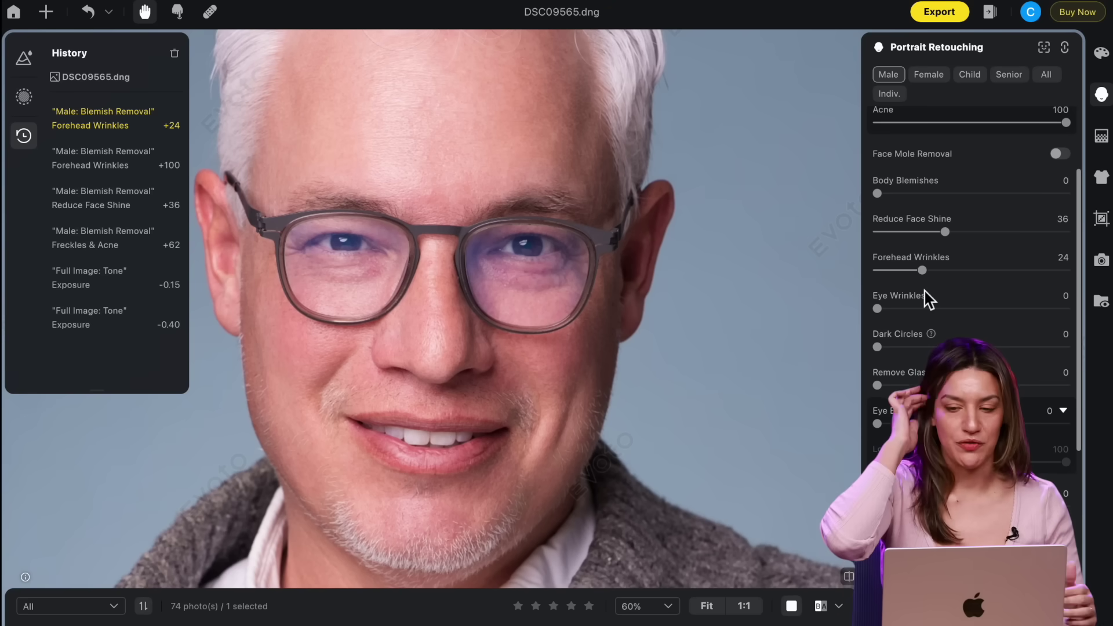
left_click(930, 309)
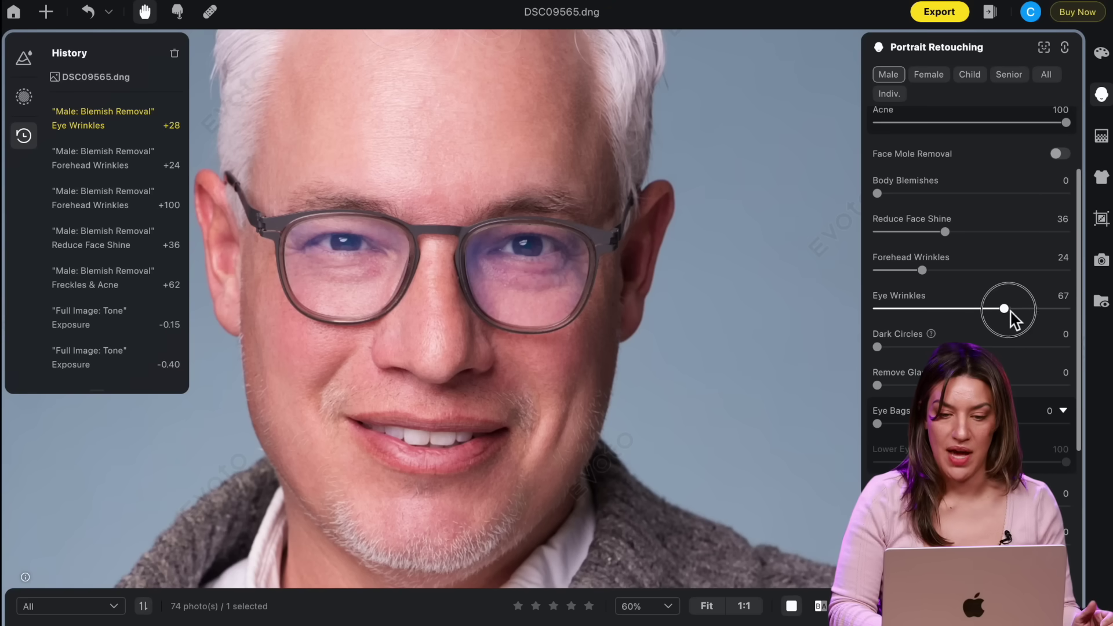
mouse_move(1010, 311)
left_mouse_down()
mouse_move(1029, 313)
mouse_move(989, 312)
left_mouse_up()
left_click_drag(1033, 348, 1036, 349)
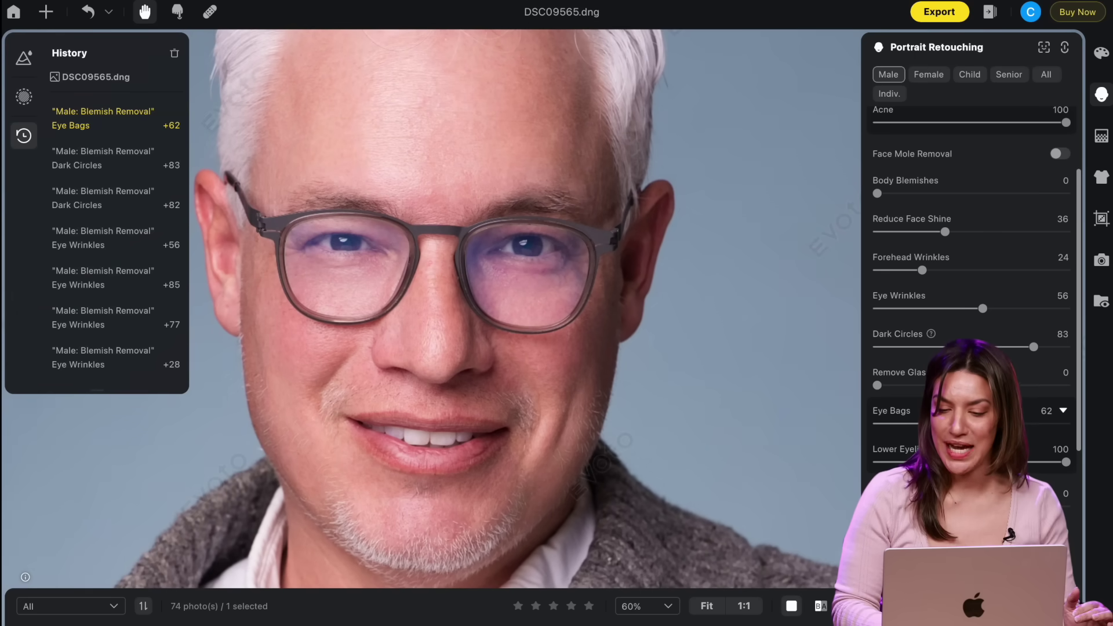
scroll(971, 290, "down", 9)
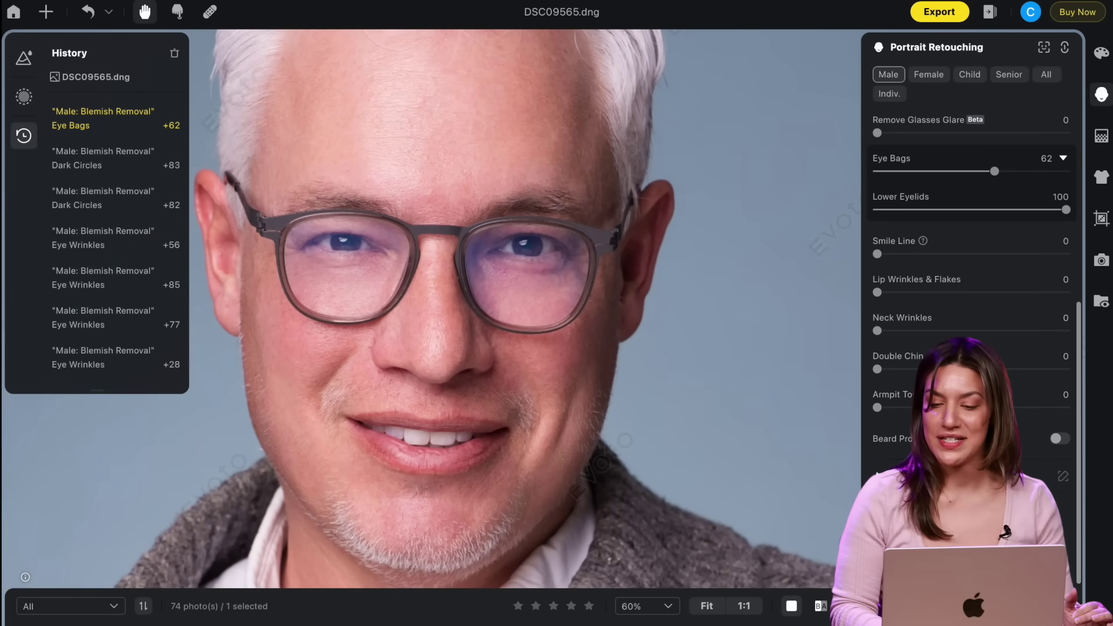
Set Smile Line 26, Lip Wrinkles & Flakes 75, Double Chin 64 and Neck Wrinkles 38.
left_click_drag(904, 257, 928, 255)
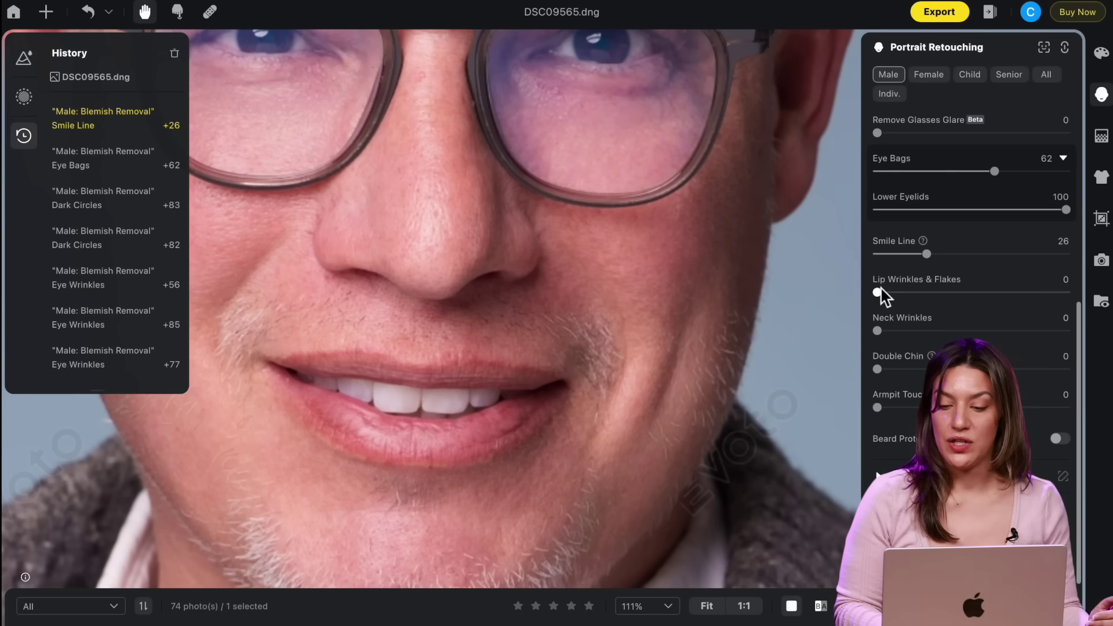
left_click_drag(1002, 299, 1031, 303)
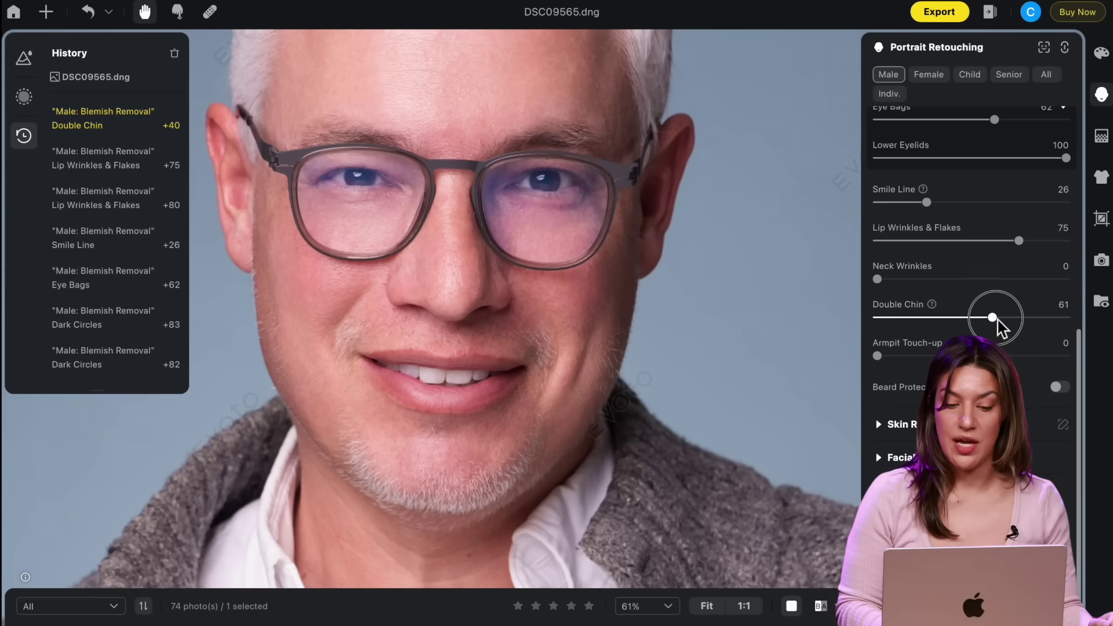
left_click_drag(998, 319, 999, 320)
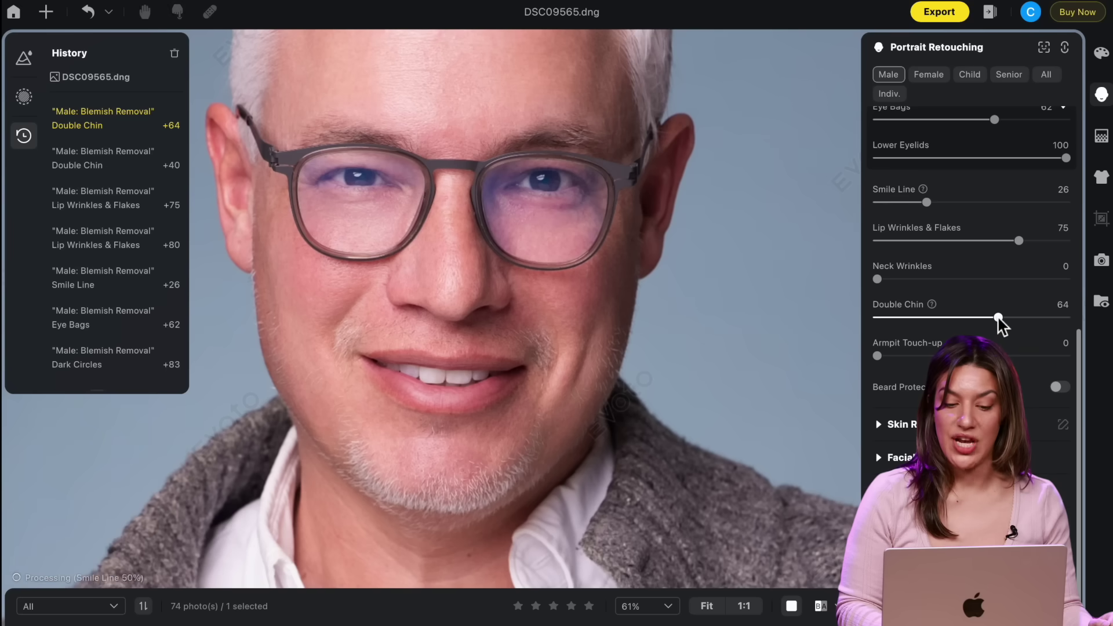
left_click_drag(880, 279, 950, 282)
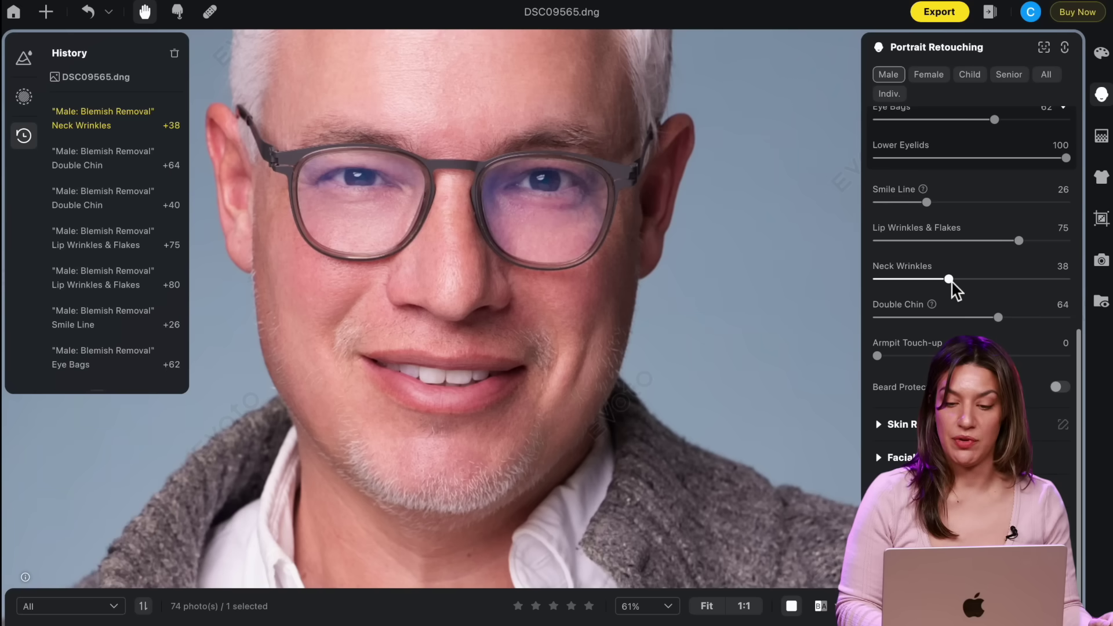
scroll(952, 286, "down", 1)
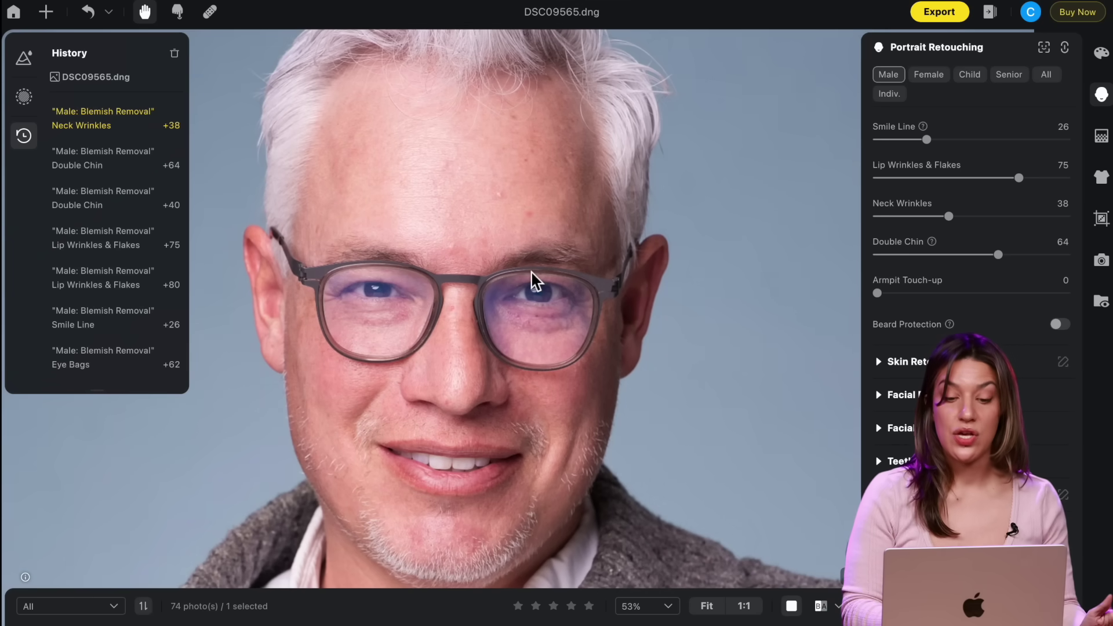
In Skin Retouching, leave Beard Protection off and set Sculpt (Dodge & Burn) to 43.
left_click(908, 361)
scroll(897, 400, "down", 1)
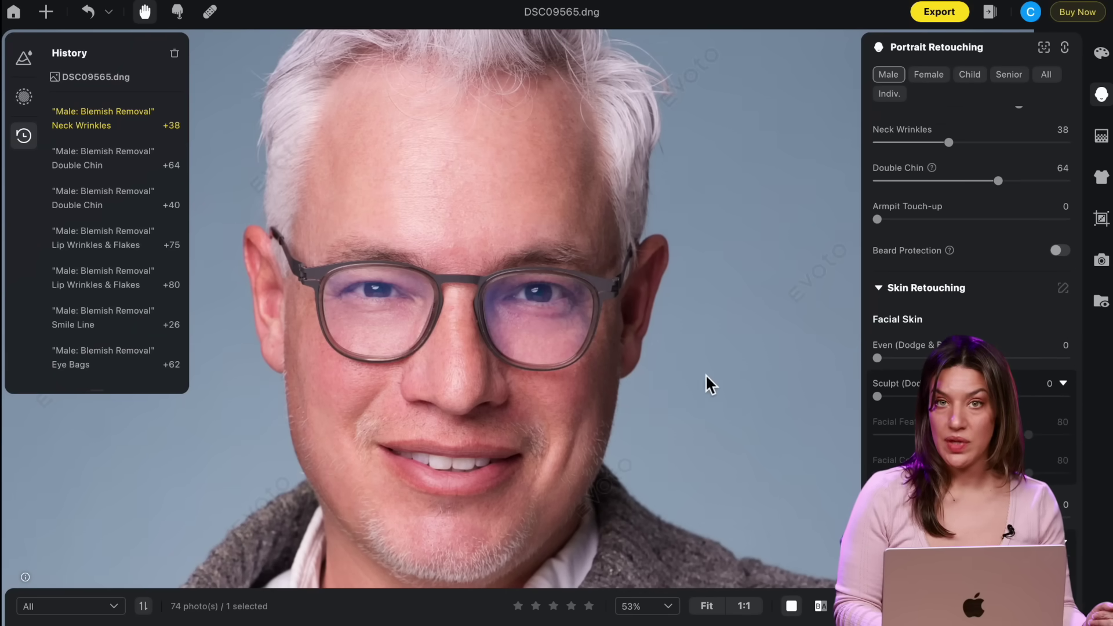
left_click(1060, 251)
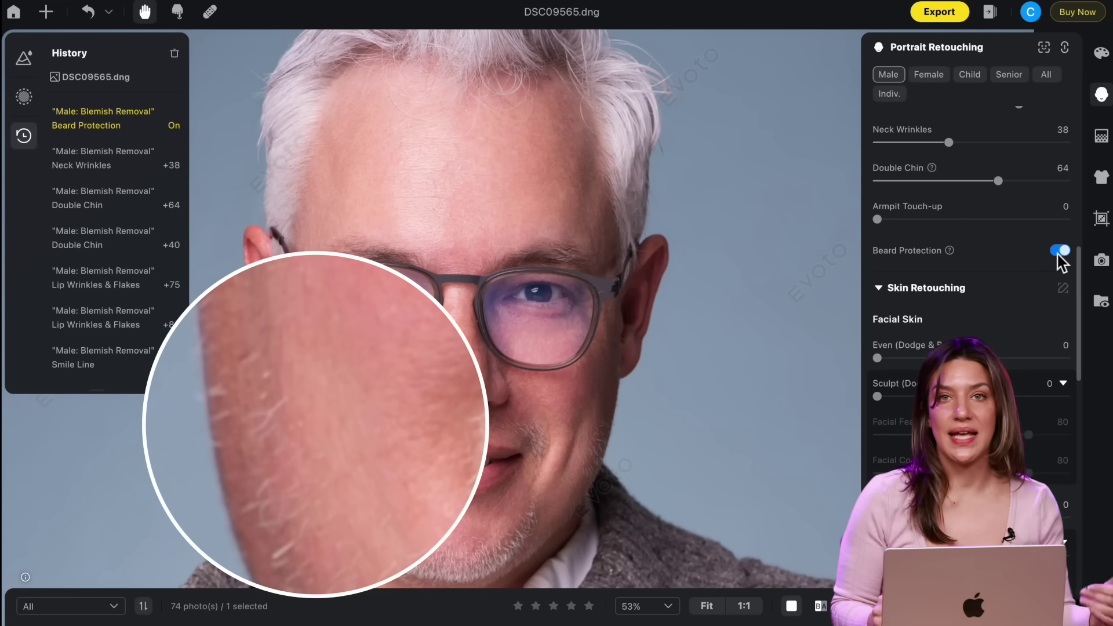
left_click(1060, 251)
scroll(928, 244, "down", 4)
left_click_drag(880, 212, 958, 213)
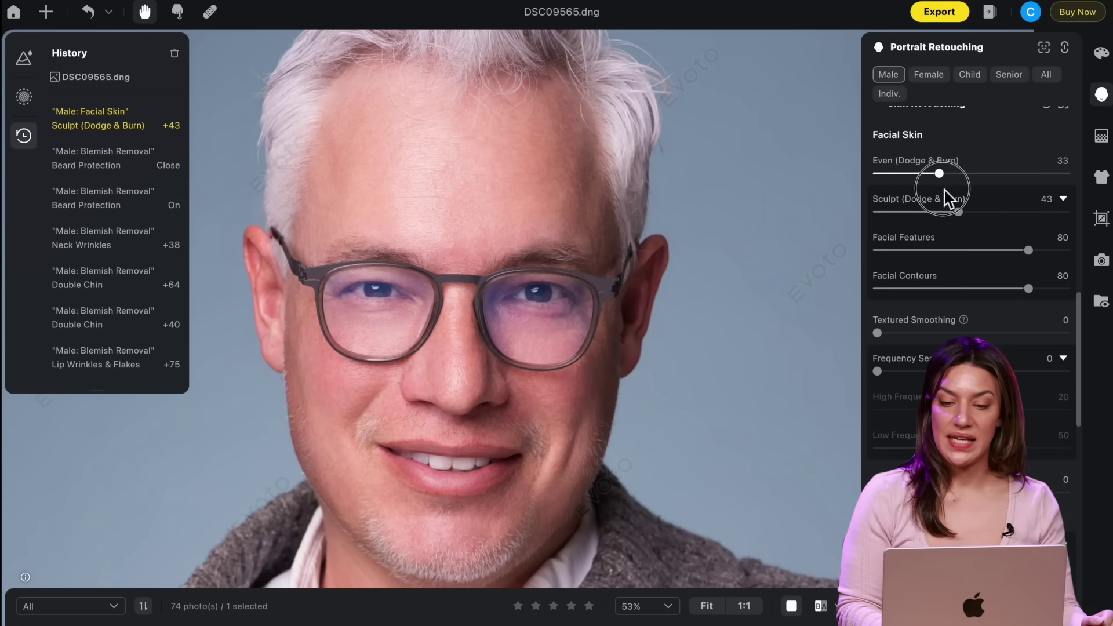
Set Even (Dodge & Burn) to 27 and return facial Textured Smoothing to 0.
left_click_drag(947, 190, 931, 173)
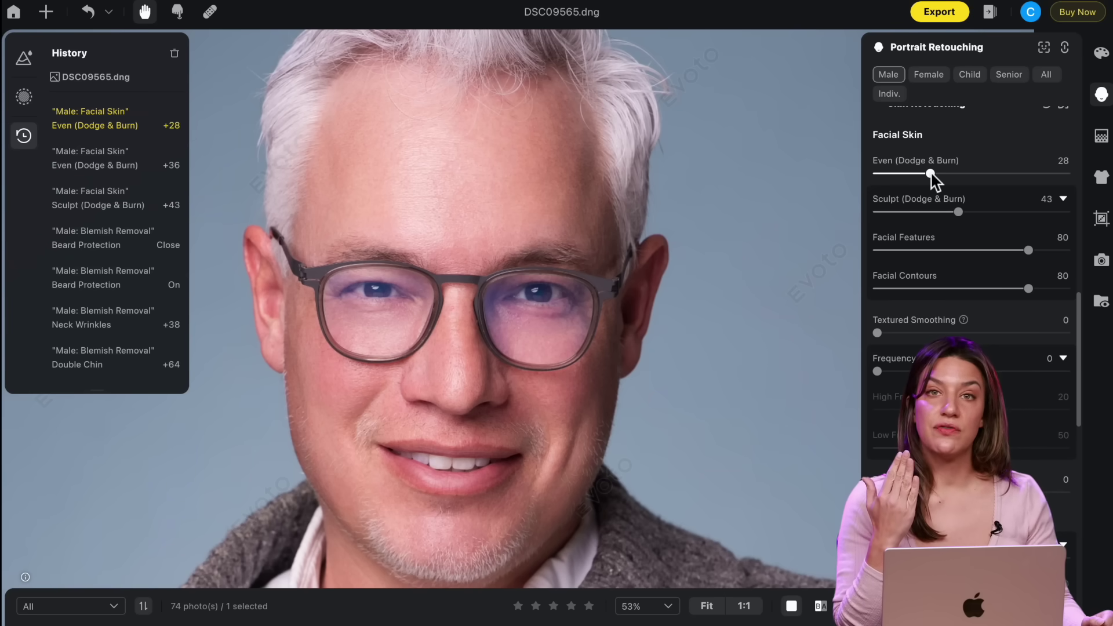
left_click_drag(931, 173, 928, 173)
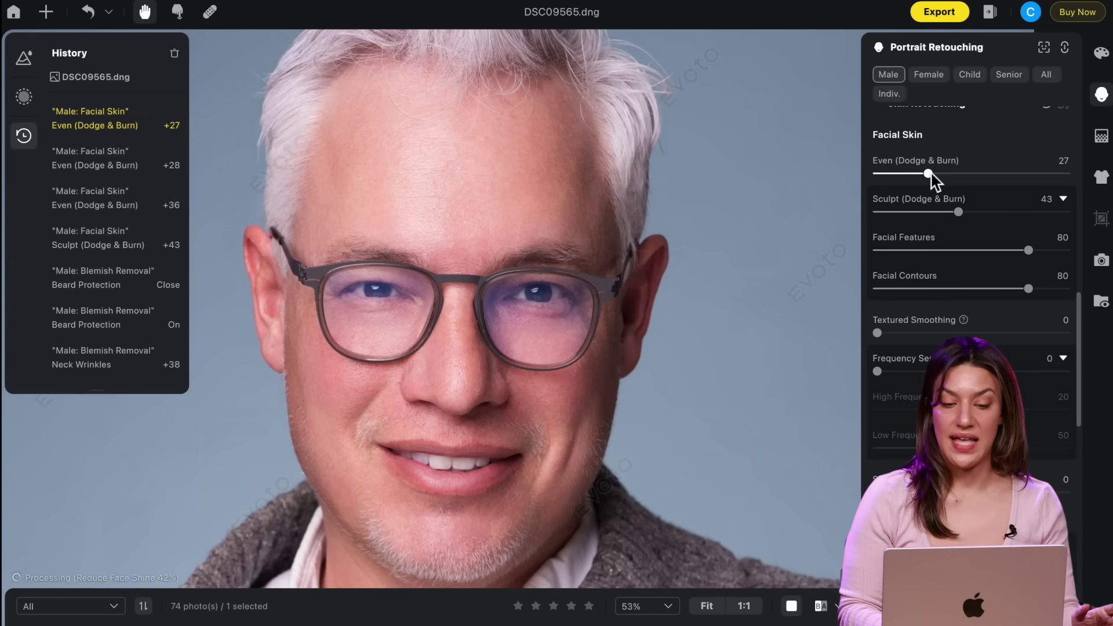
scroll(935, 181, "down", 5)
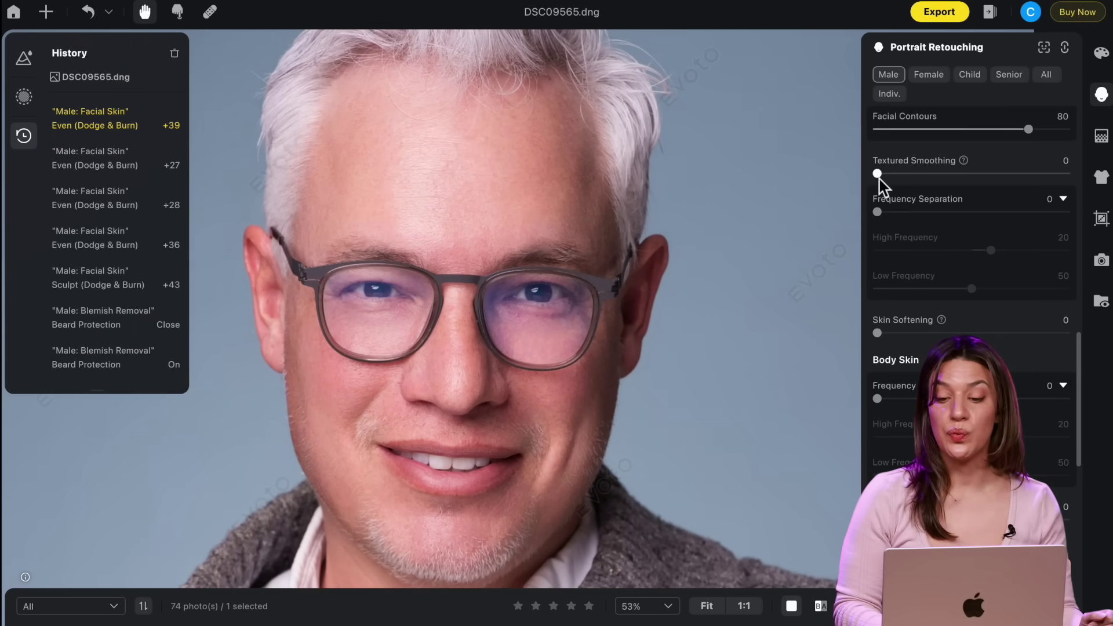
left_click_drag(881, 174, 1047, 174)
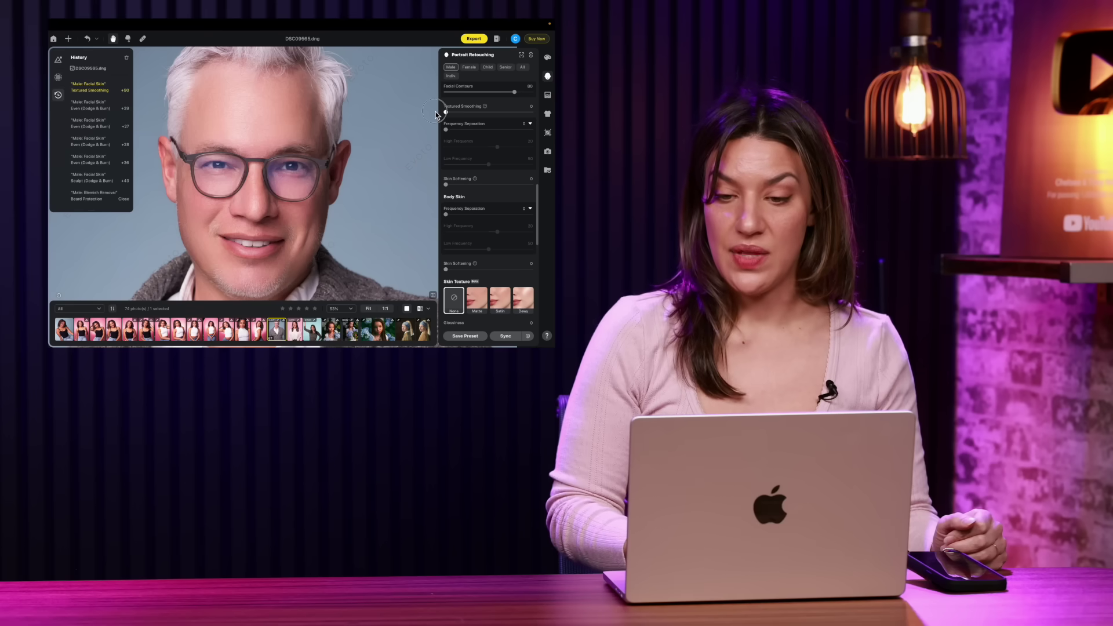
left_click_drag(1047, 173, 855, 175)
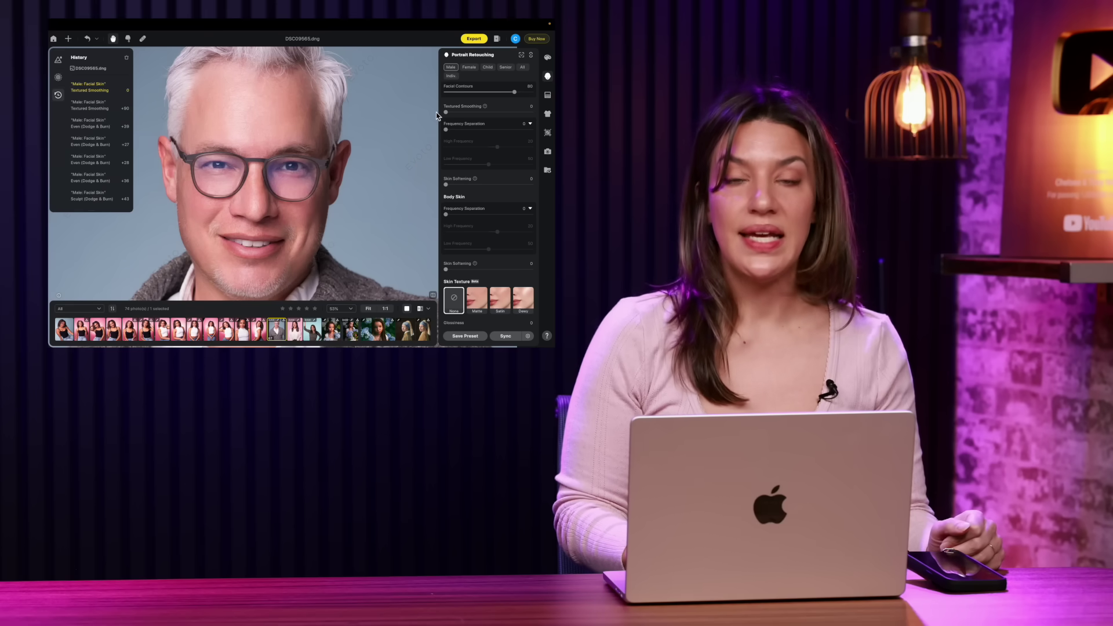
Give body skin Frequency Separation 24 and Skin Softening 13.
scroll(478, 161, "down", 2)
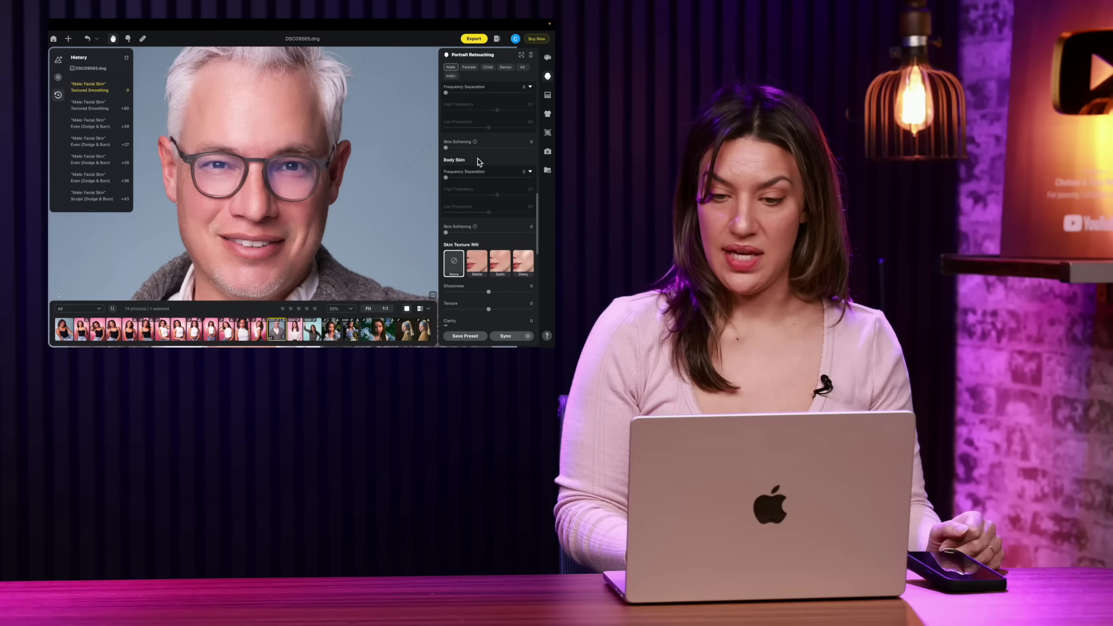
scroll(478, 162, "down", 2)
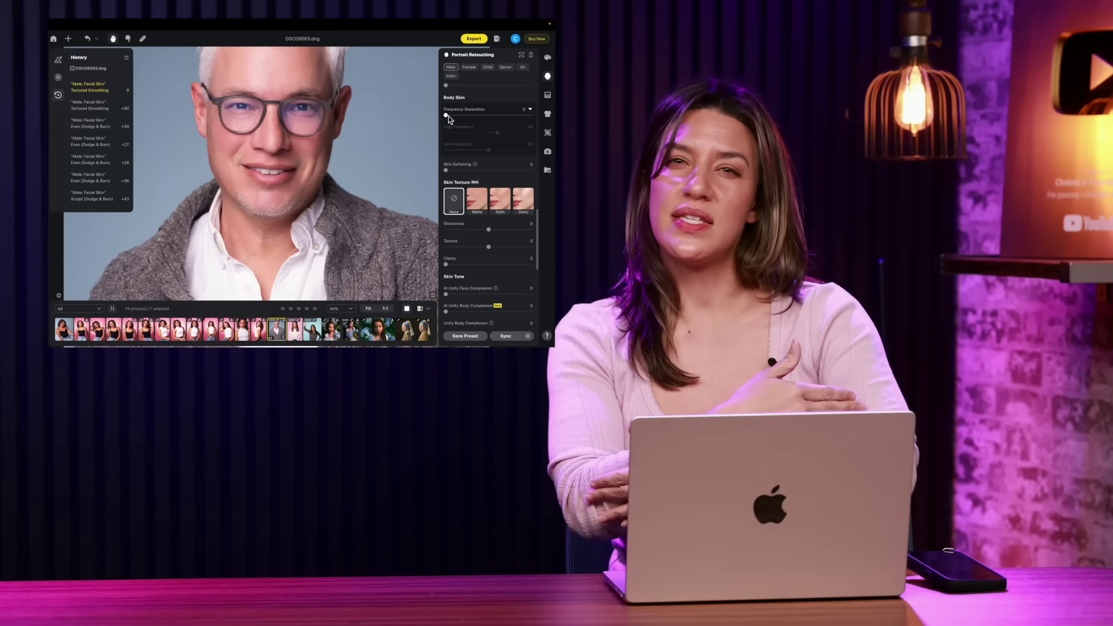
left_click_drag(447, 115, 463, 116)
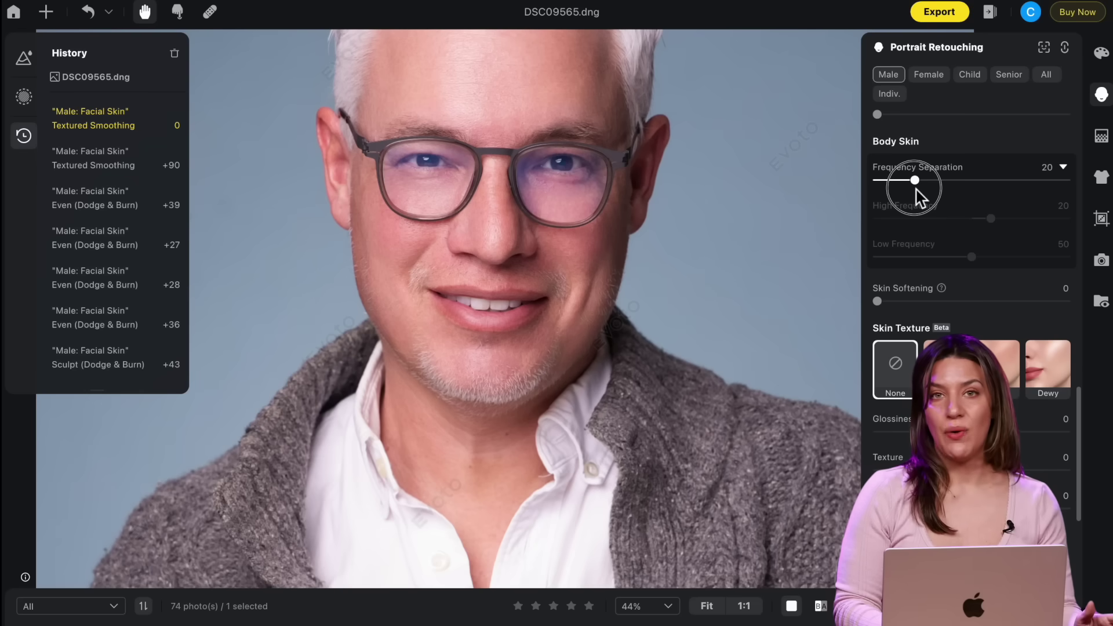
left_click_drag(926, 190, 925, 193)
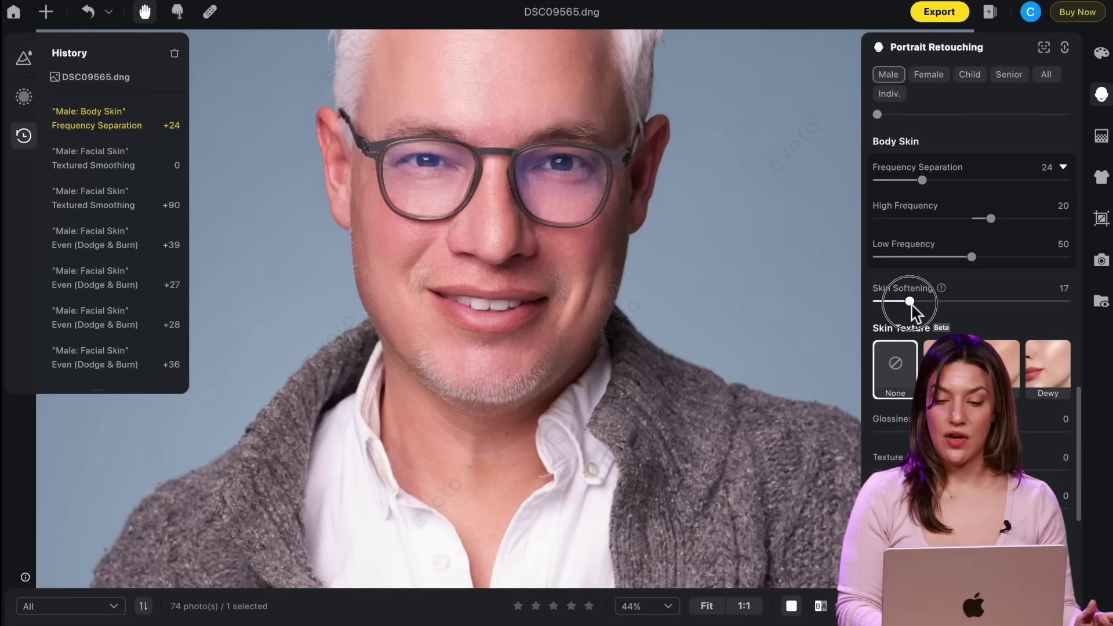
left_click_drag(913, 306, 904, 305)
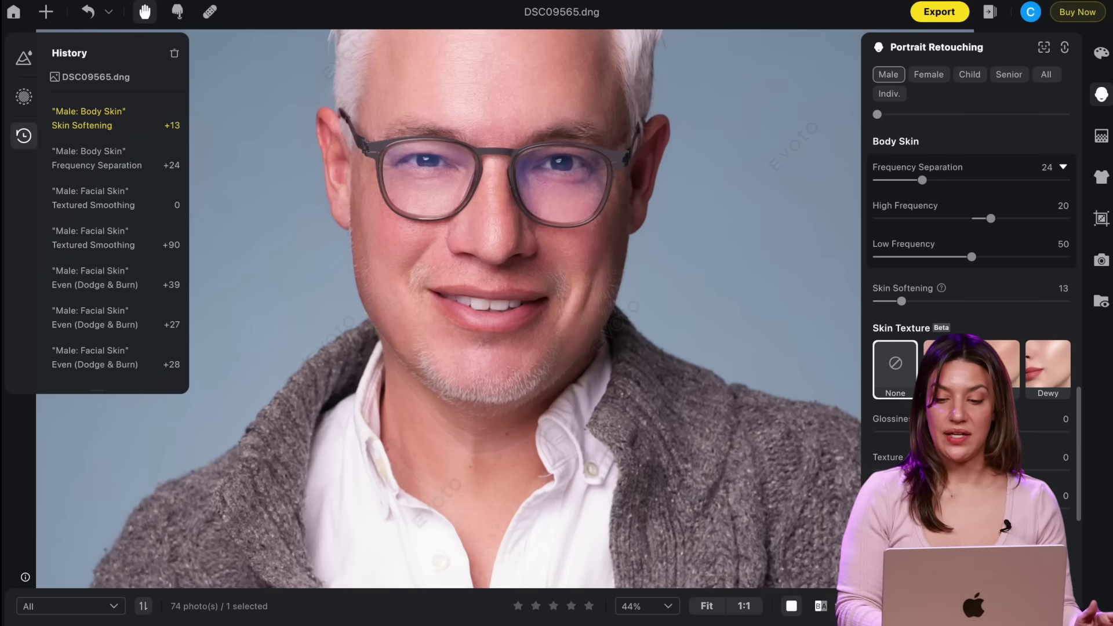
Compare the Satin and Dewy skin textures, then apply Matte.
left_click(998, 369)
left_click(1045, 370)
left_click(1005, 370)
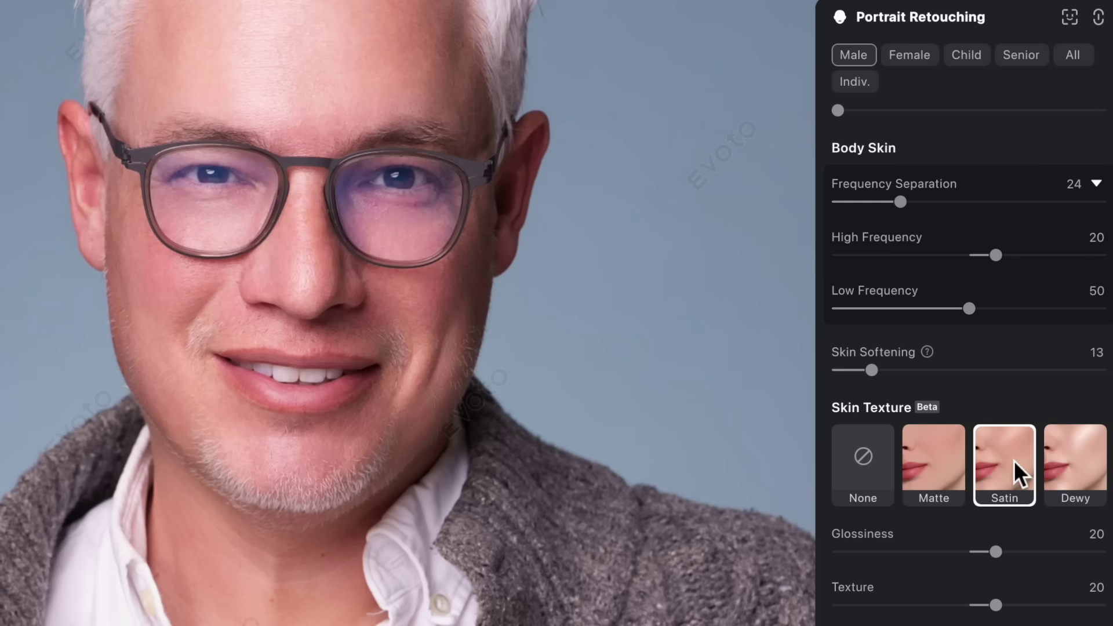
left_click(957, 472)
scroll(947, 472, "down", 2)
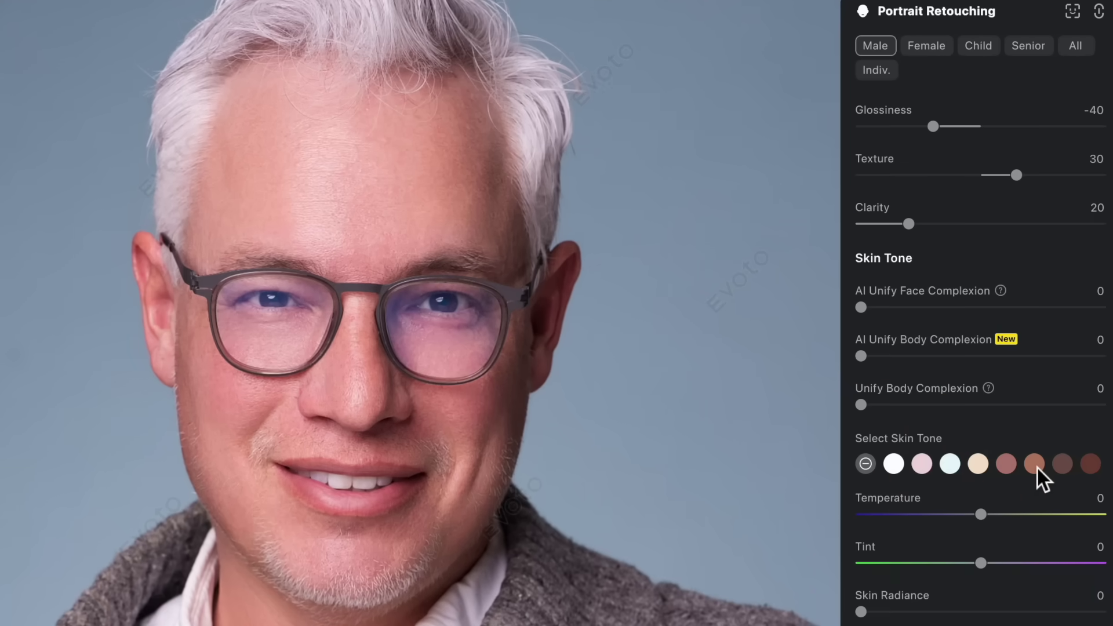
Apply a warm tan skin tone swatch, test Amount at 100, then lower it to a light amount.
left_click(1036, 465)
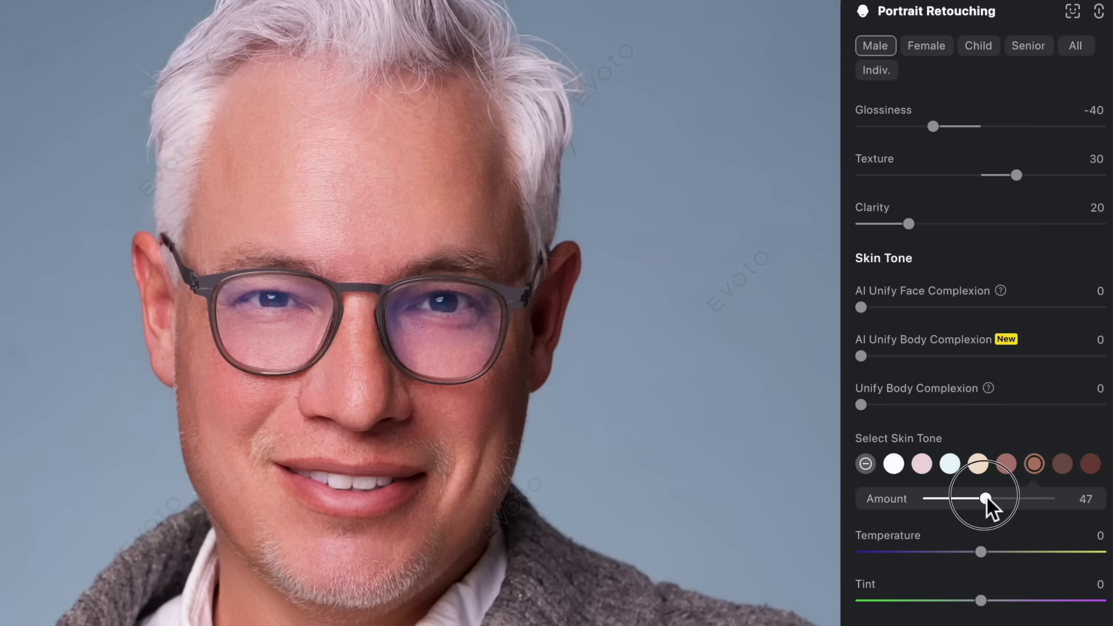
left_click_drag(988, 505, 1050, 499)
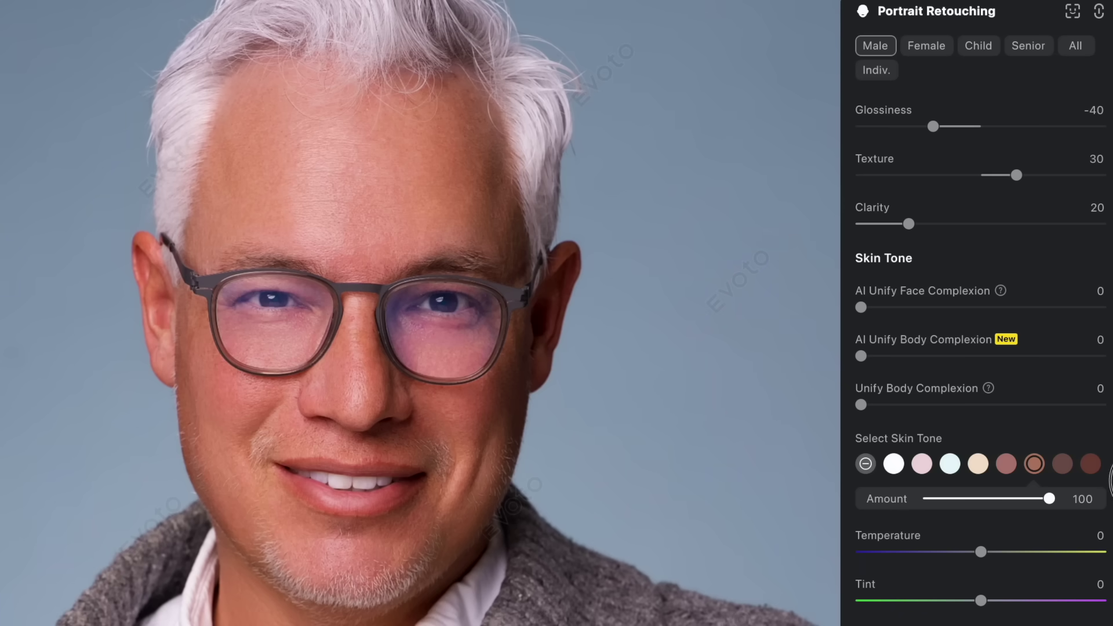
left_click_drag(1050, 499, 942, 519)
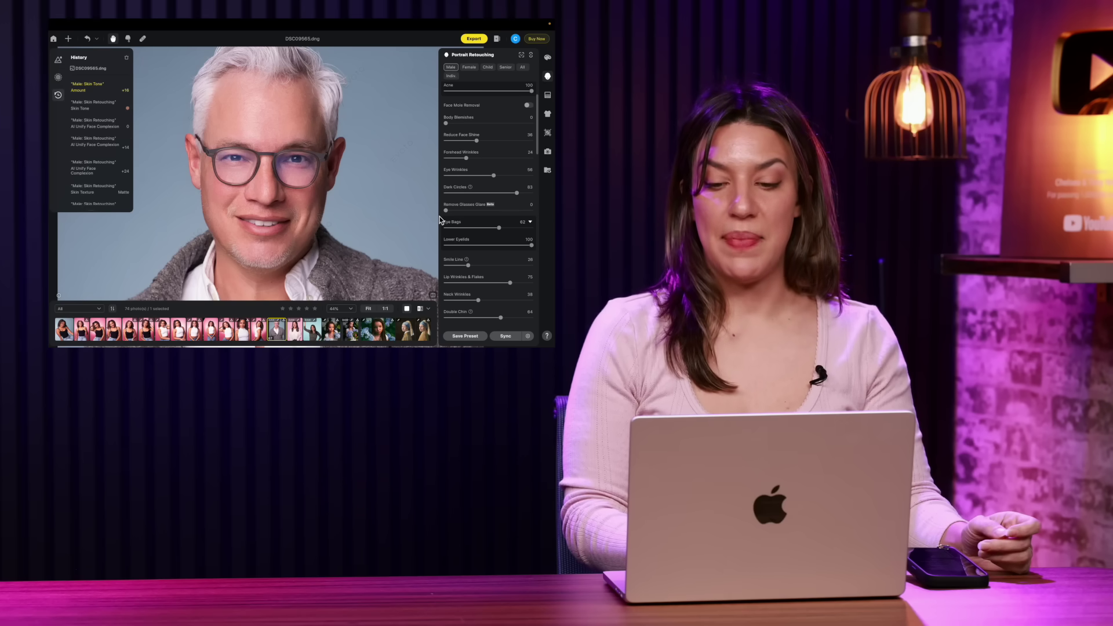
Remove the glasses glare at 86.
left_click(446, 210)
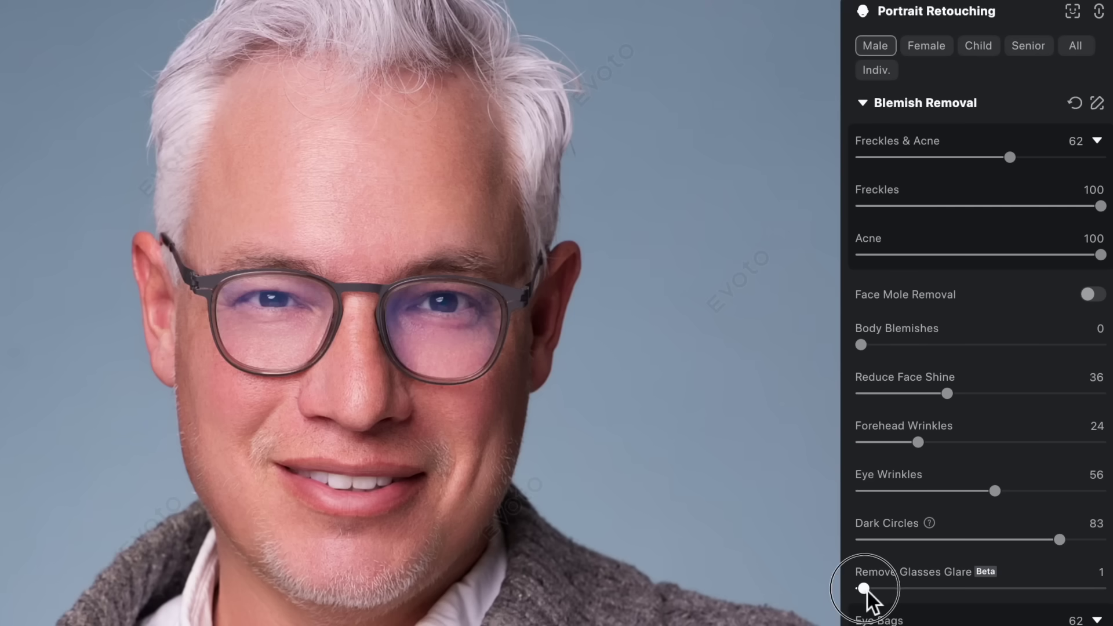
left_click_drag(446, 210, 519, 210)
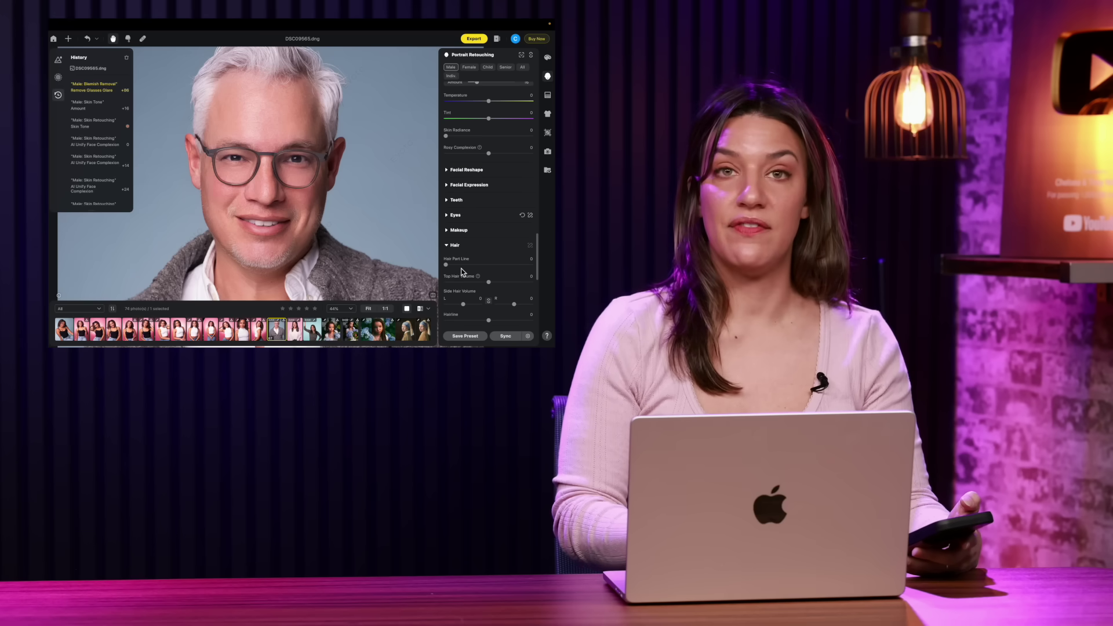
left_click_drag(313, 142, 314, 177)
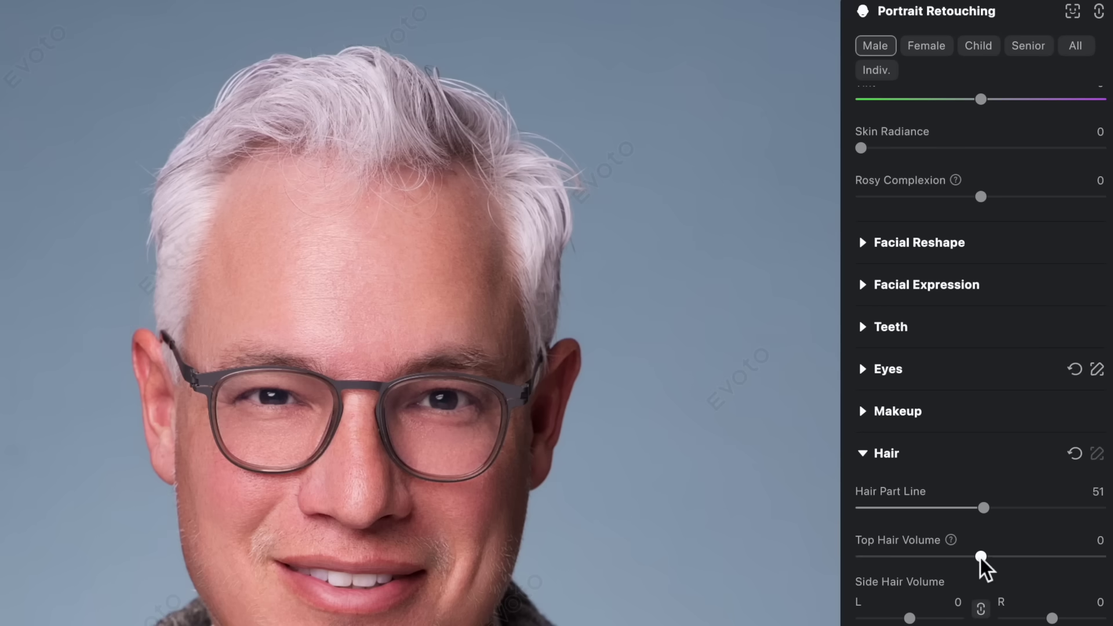
Set Hair Part Line 51, Top Hair Volume 11, Hairline -7 and Remove Stray Hairs 100.
left_click_drag(973, 548, 994, 558)
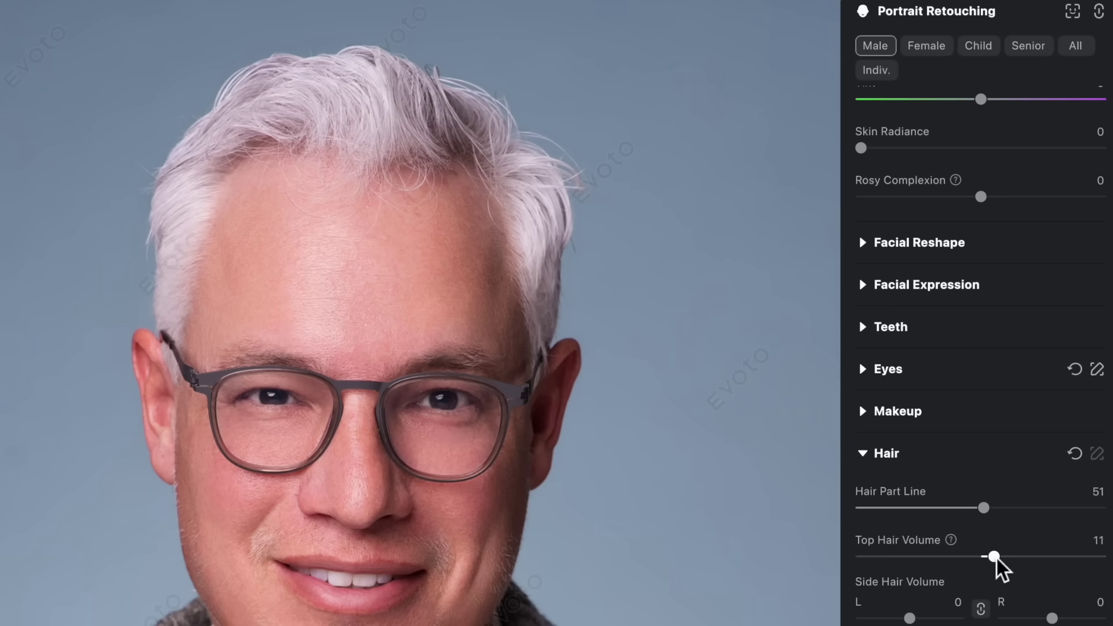
scroll(945, 572, "down", 3)
mouse_move(981, 504)
left_mouse_down()
mouse_move(956, 503)
mouse_move(973, 502)
left_mouse_up()
scroll(879, 566, "down", 3)
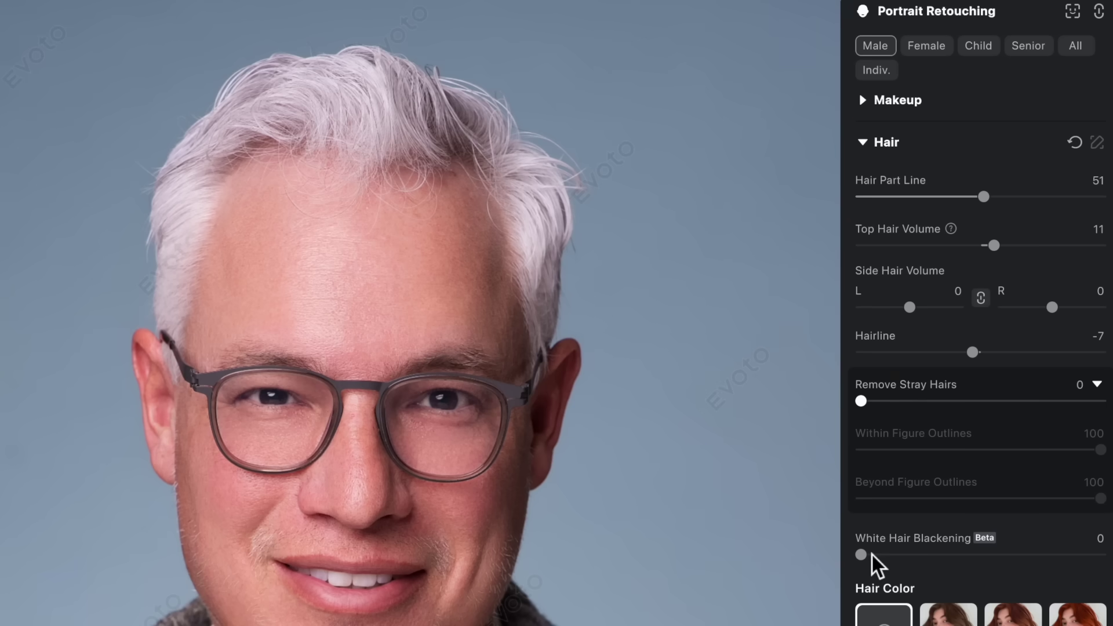
left_click_drag(868, 400, 1101, 401)
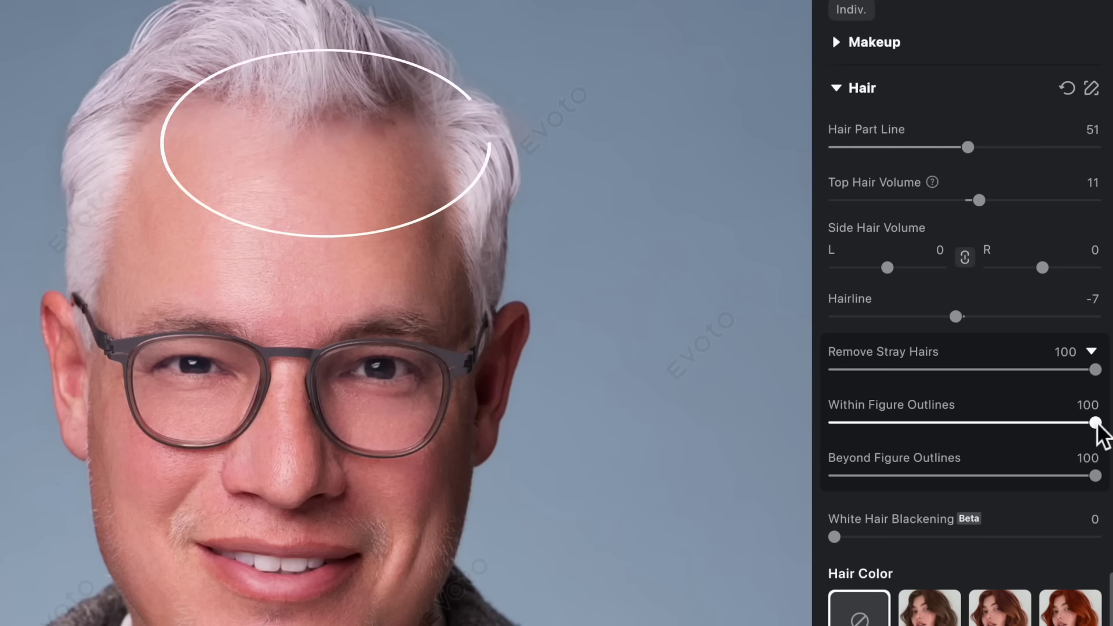
left_click_drag(1066, 392, 800, 436)
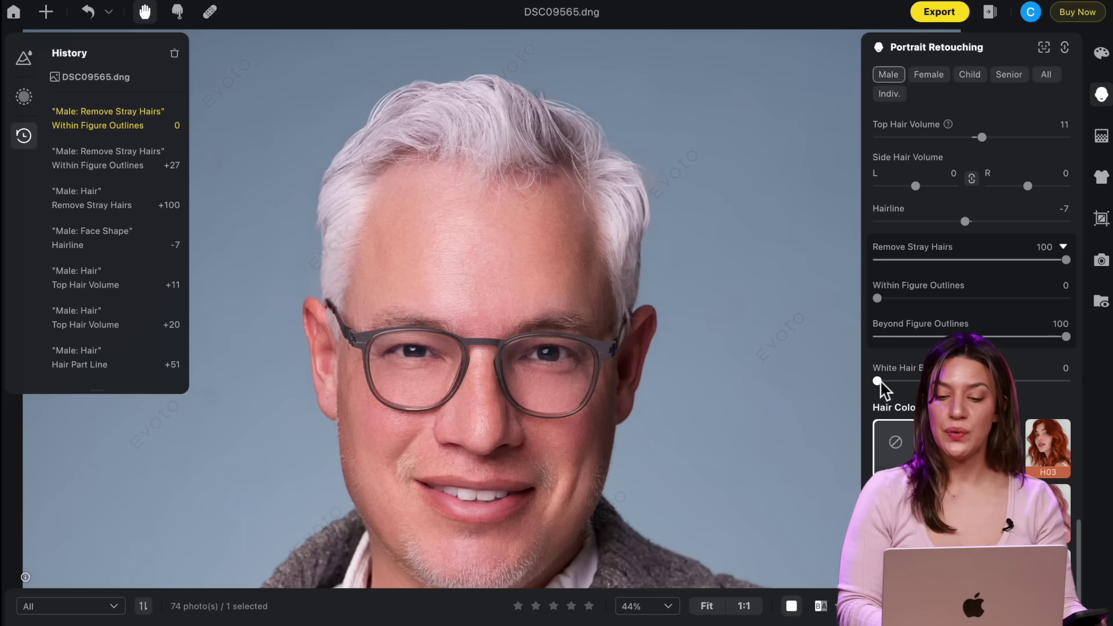
Try White Hair Blackening and H01 hair colour, then return Blackening and Amount to 0.
left_click_drag(446, 250, 475, 249)
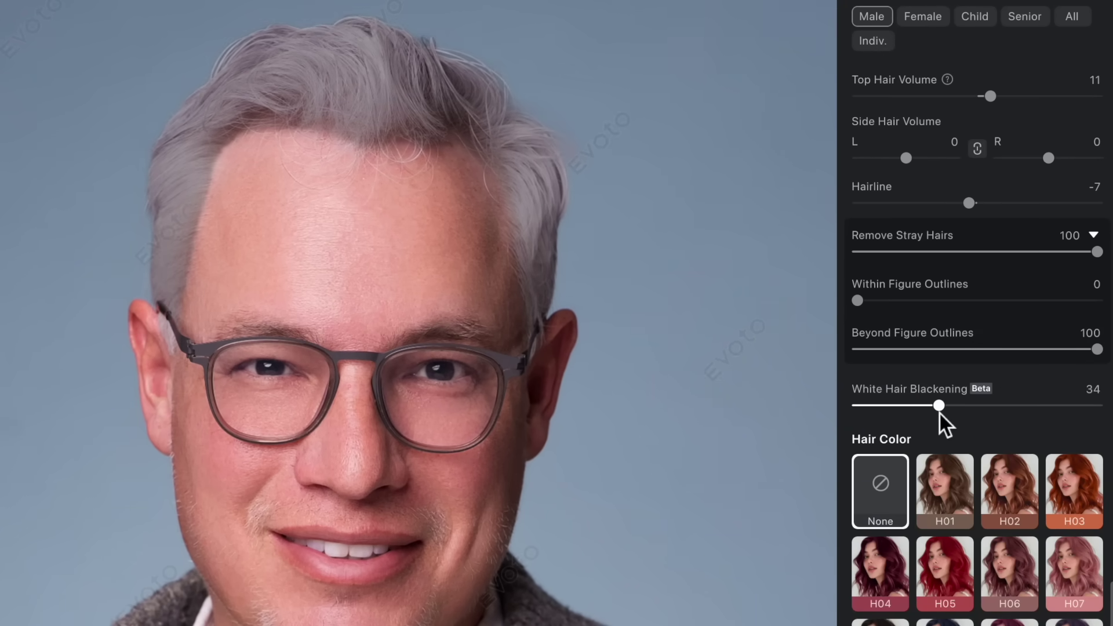
left_click(945, 493)
scroll(947, 500, "down", 4)
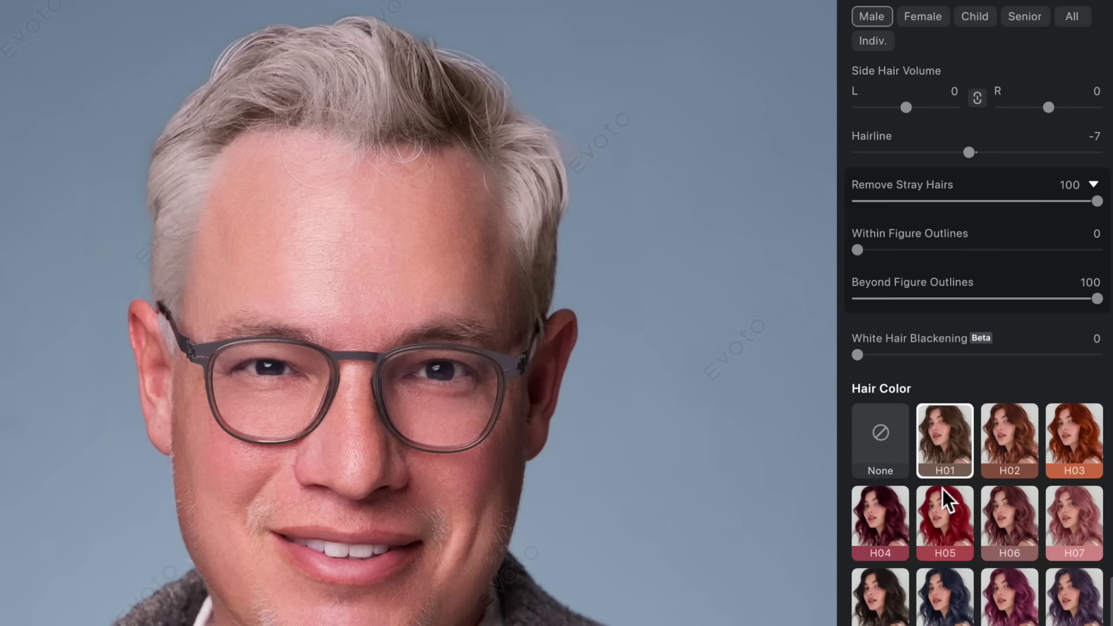
scroll(946, 500, "down", 1)
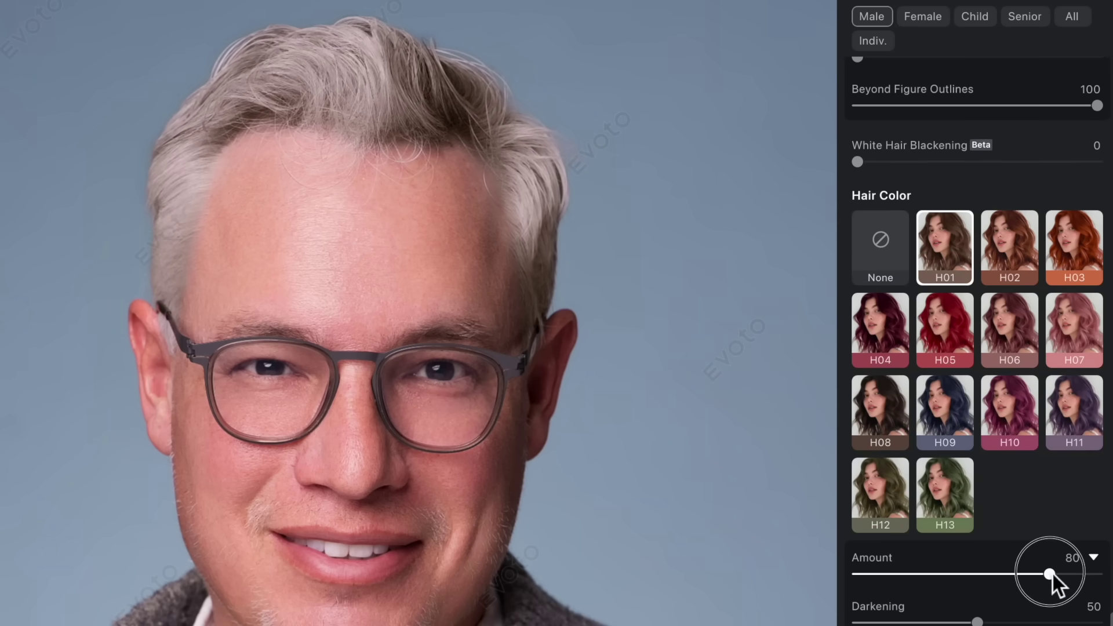
left_click_drag(1051, 574, 1010, 575)
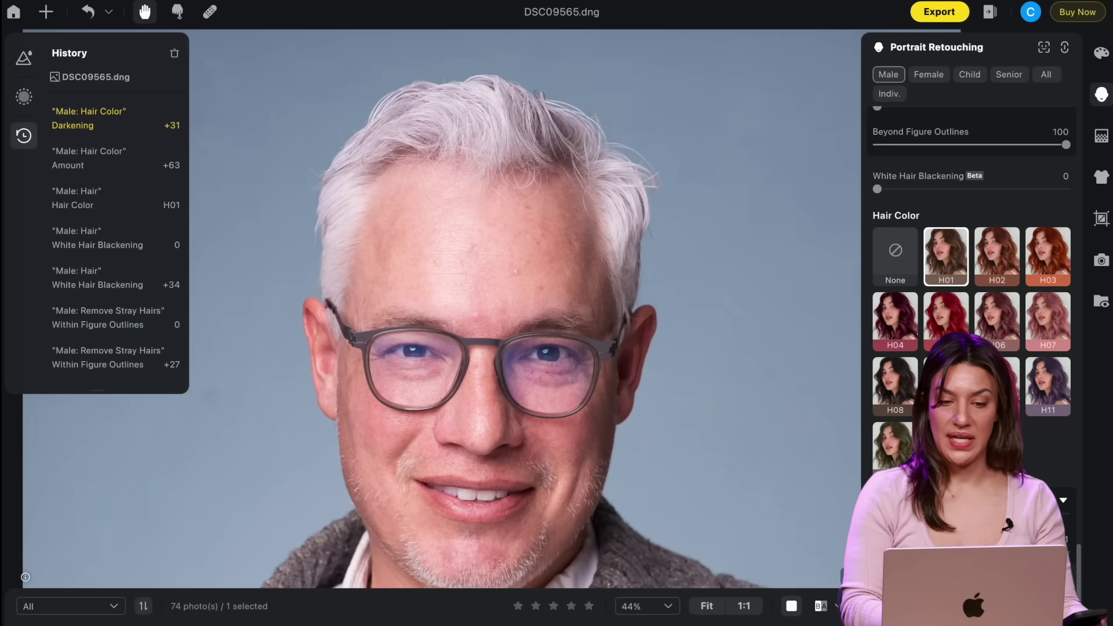
scroll(862, 406, "down", 3)
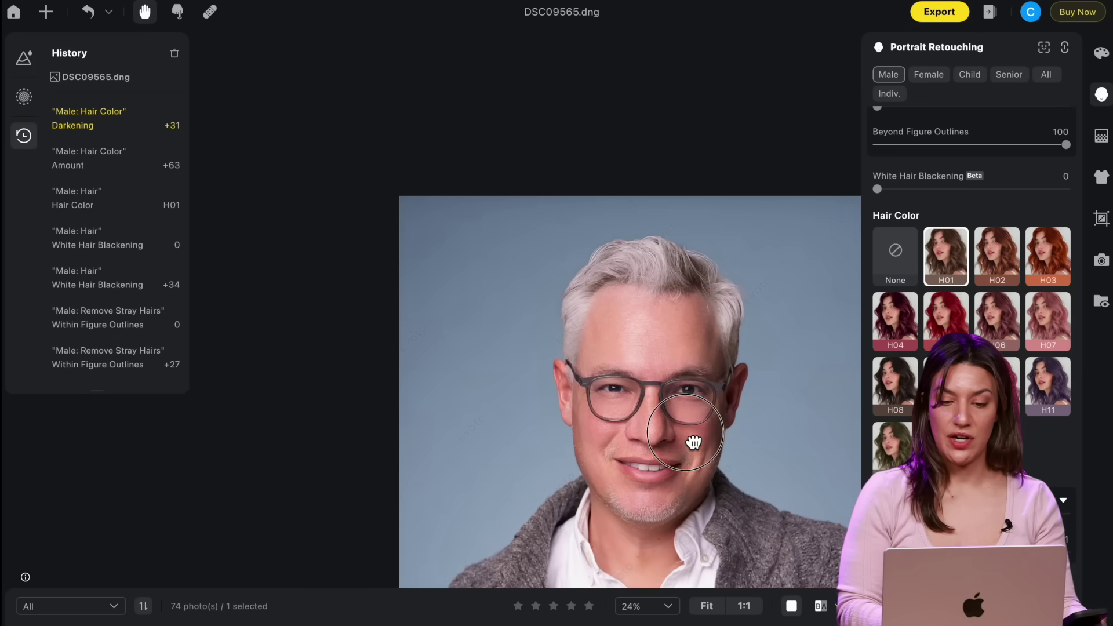
left_click_drag(693, 443, 547, 297)
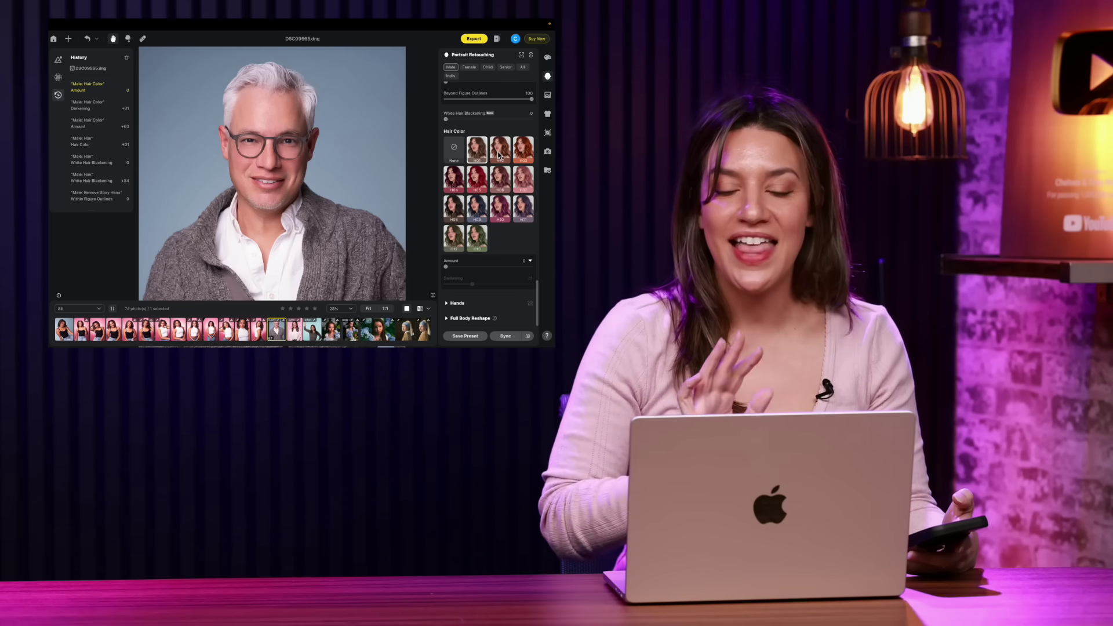
mouse_move(553, 24)
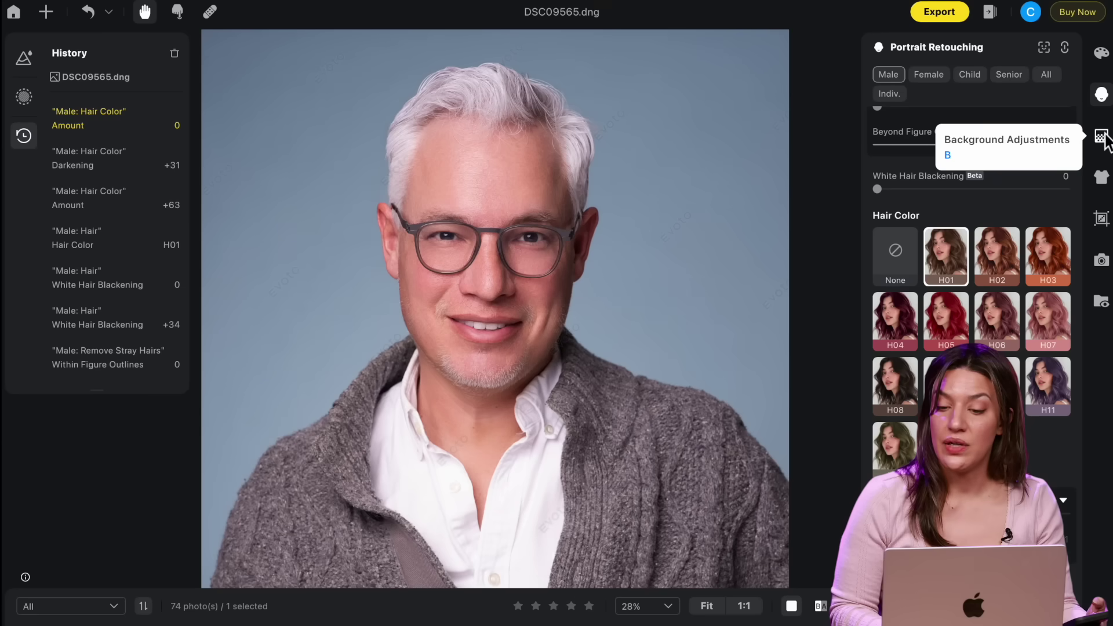
De-wrinkle the cardigan with De-wrinkle Clothing at 100 for all persons.
left_click(1105, 180)
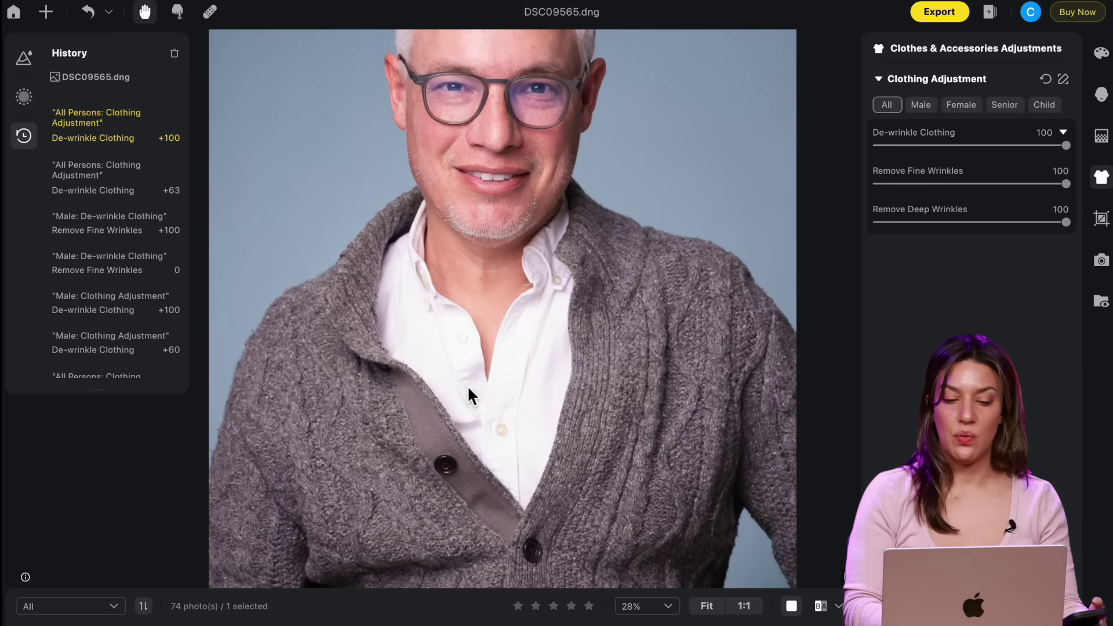
scroll(468, 385, "down", 5)
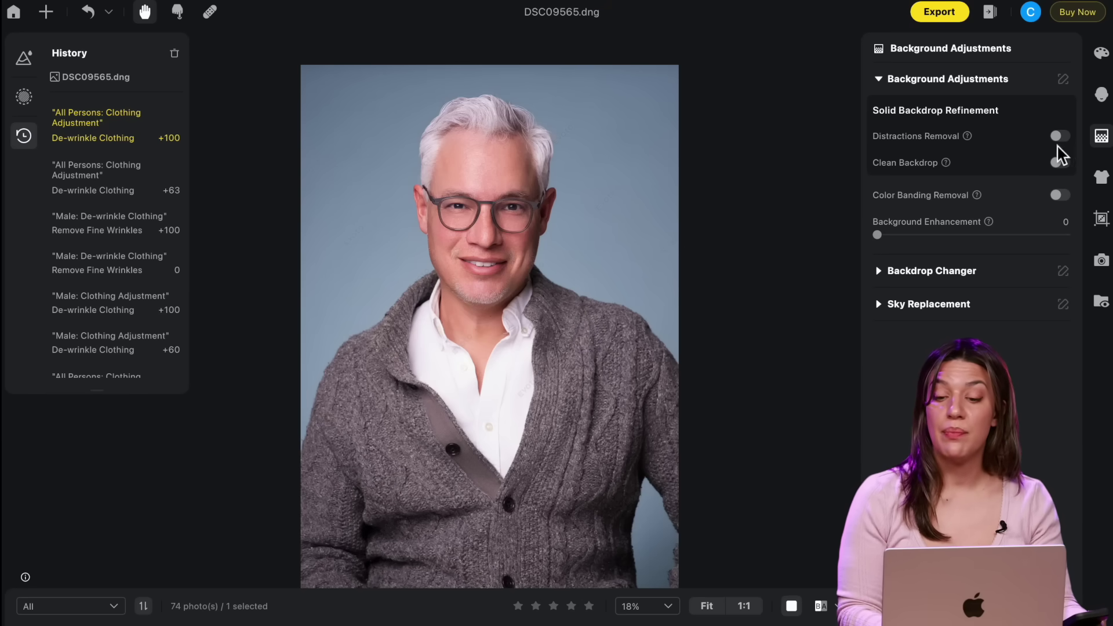
Put DSC09565 on the Brown03 backdrop after briefly trying a Transparent background.
left_click(880, 272)
scroll(898, 315, "down", 3)
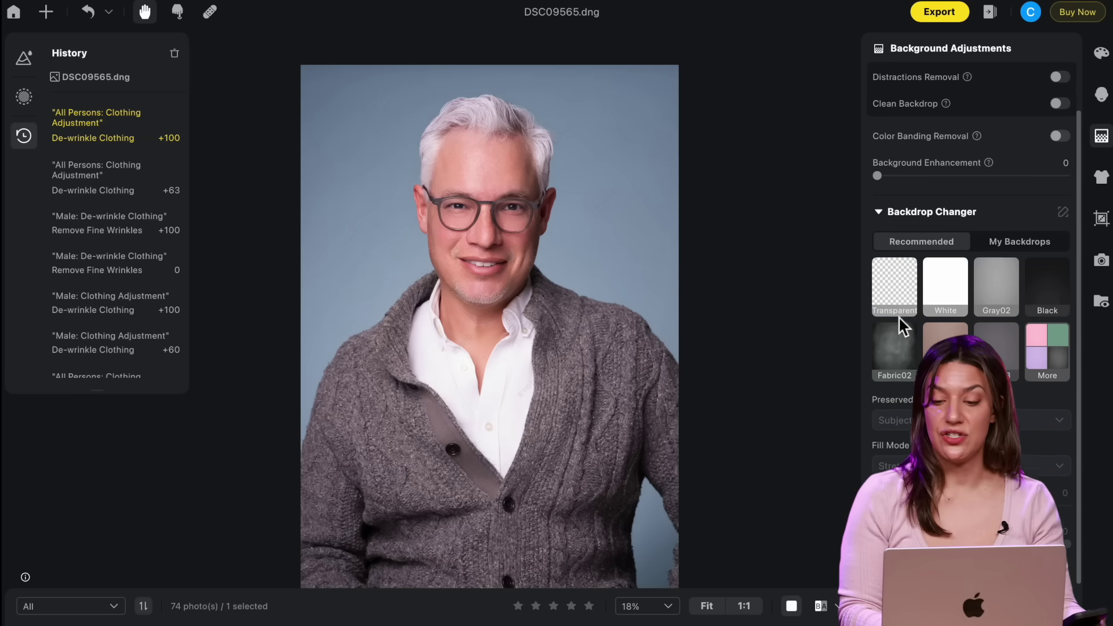
left_click(942, 330)
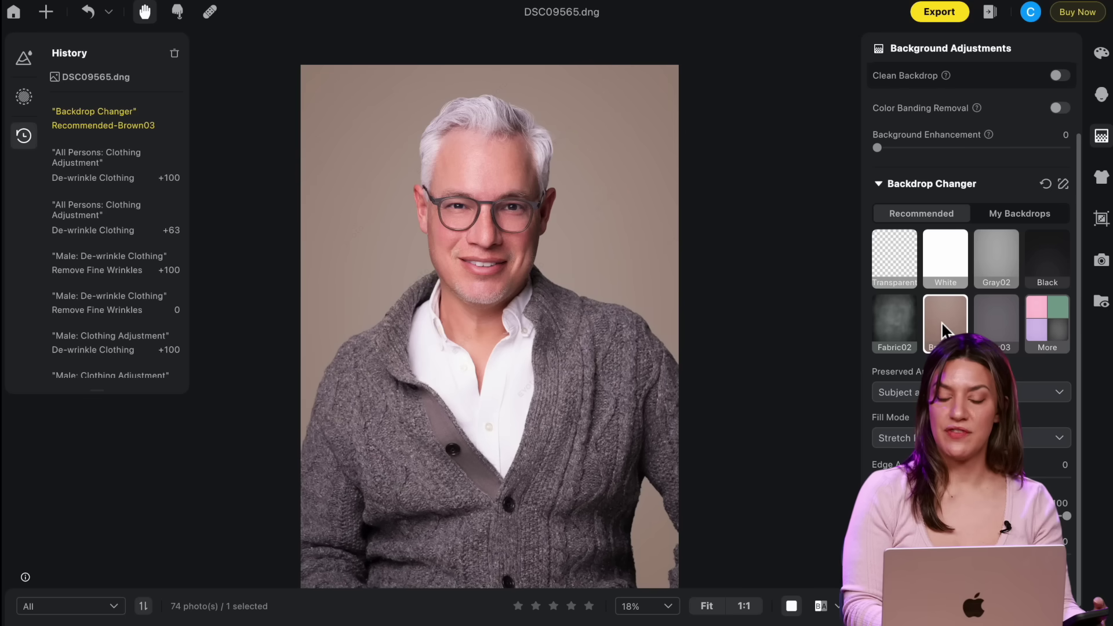
left_click(903, 260)
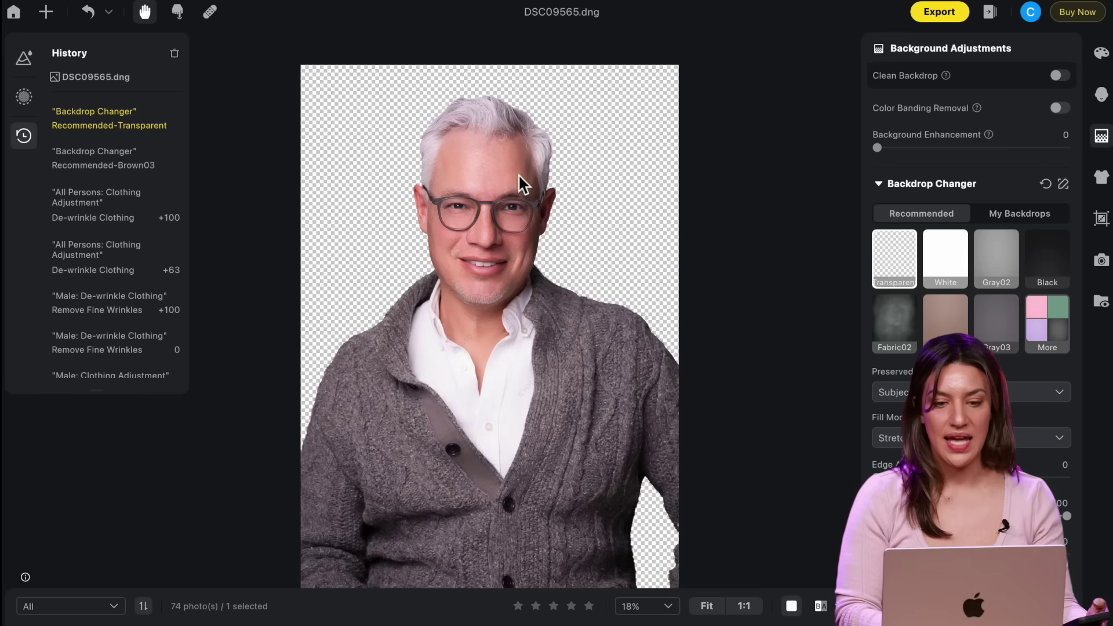
scroll(519, 174, "up", 2)
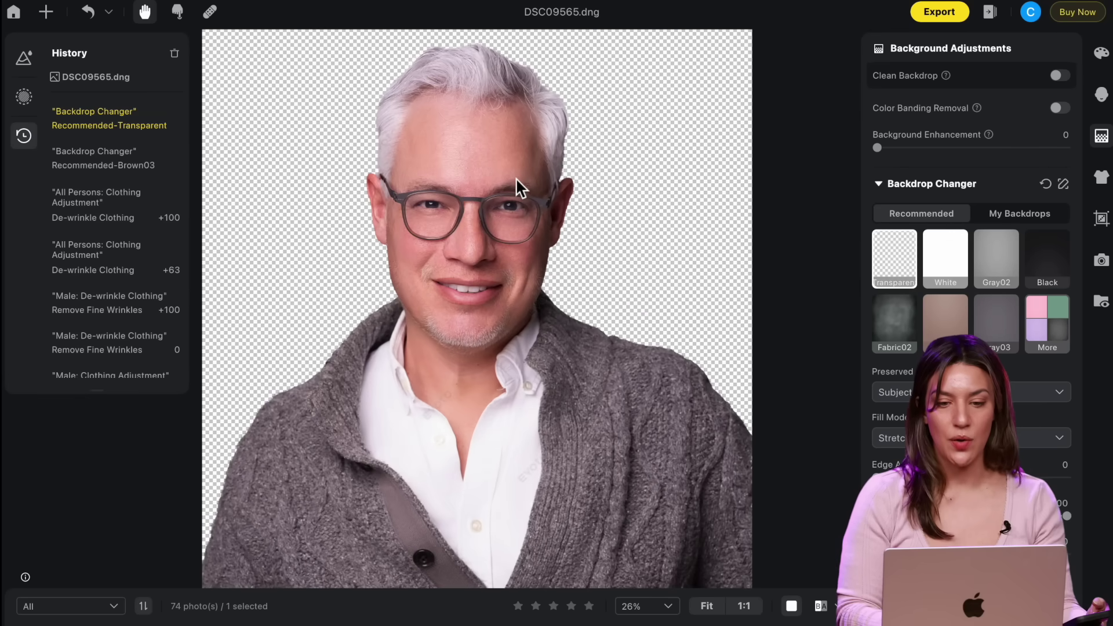
left_click(929, 311)
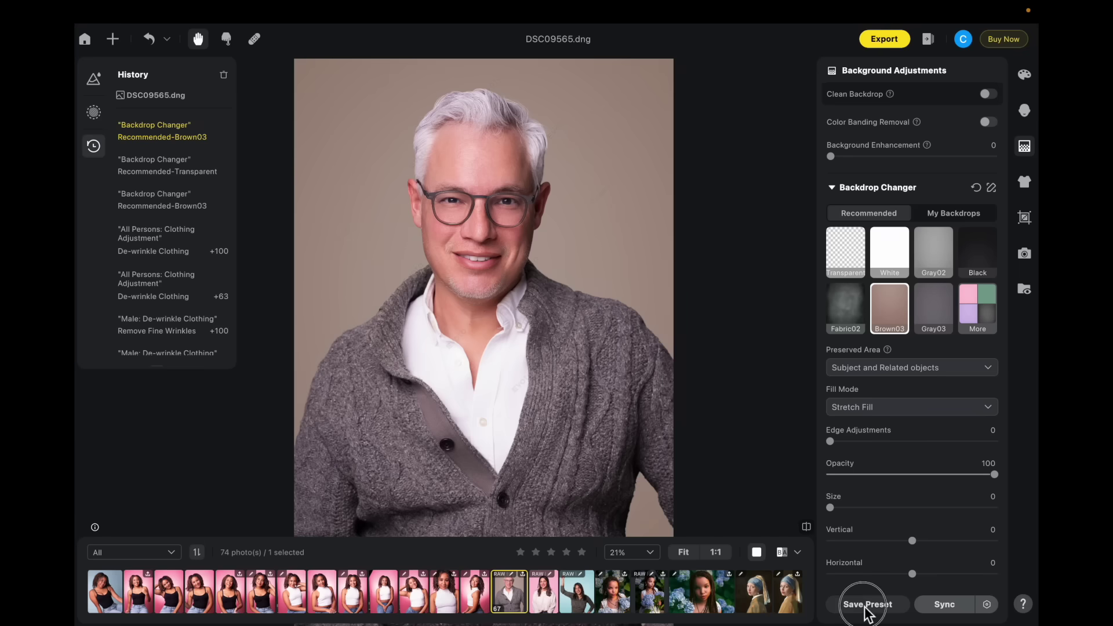
Save the man's edits as a named headshot preset in portraits, then open DSC09930.jpg.
left_click(465, 336)
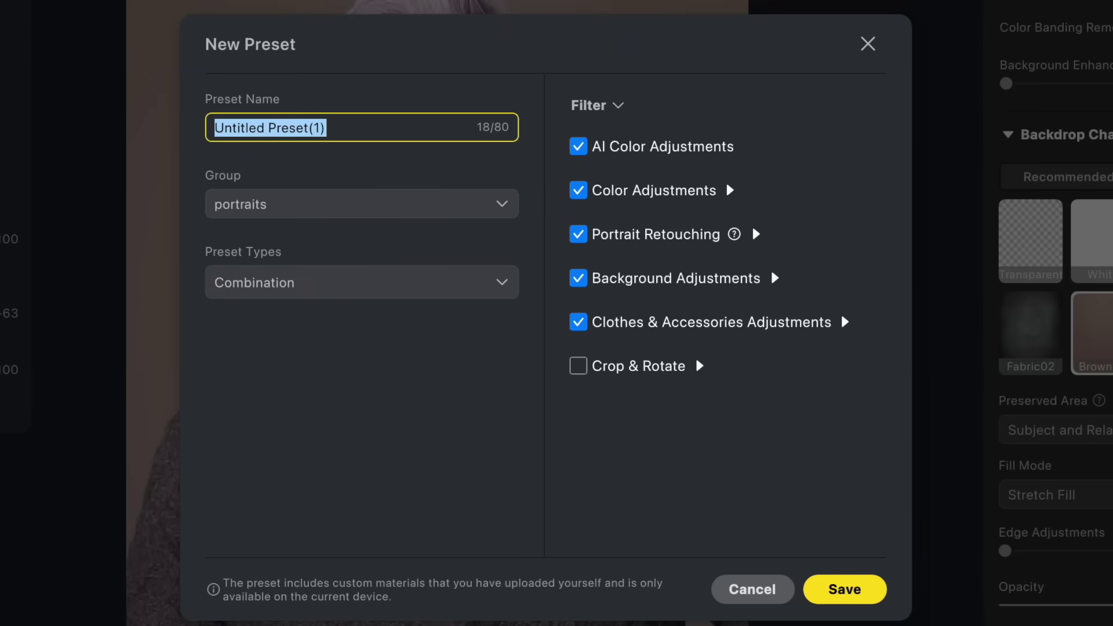
type("Tony")
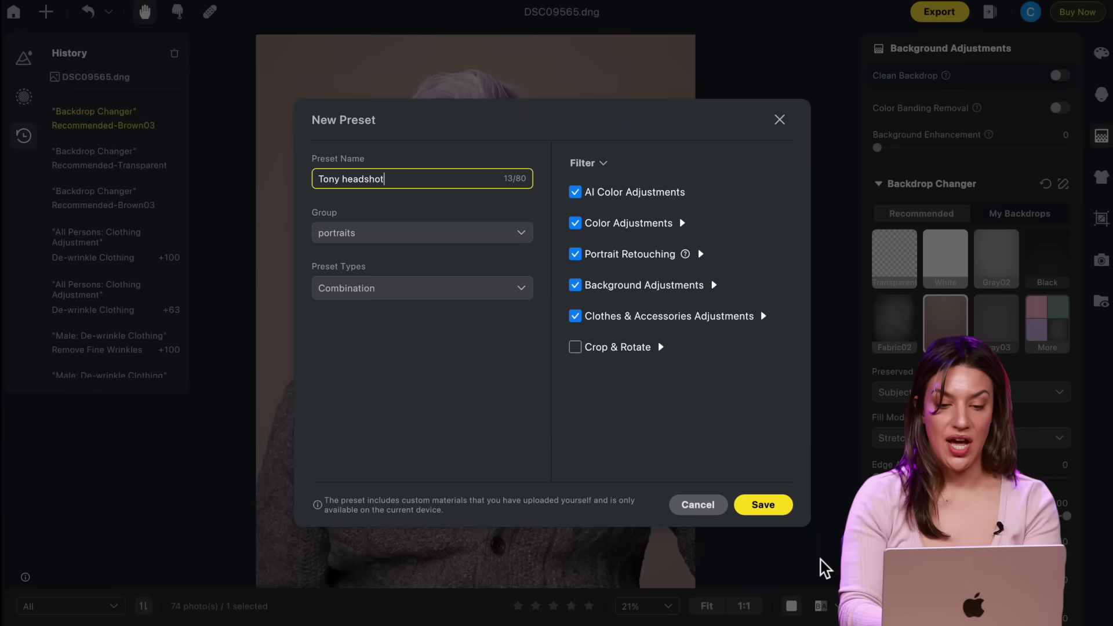
type(" headshot")
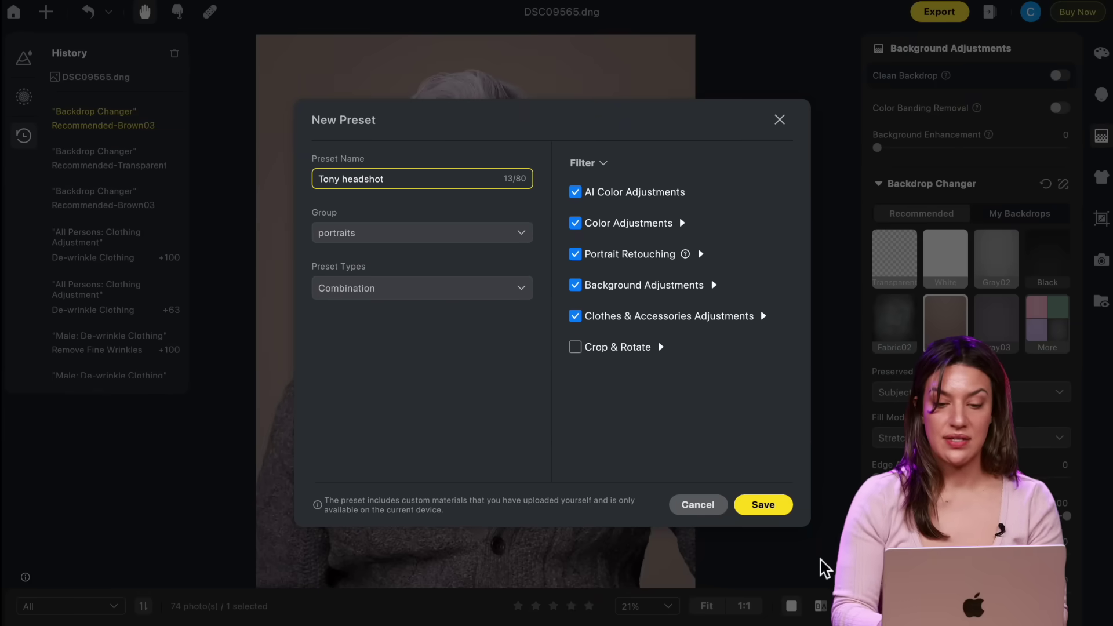
left_click(763, 506)
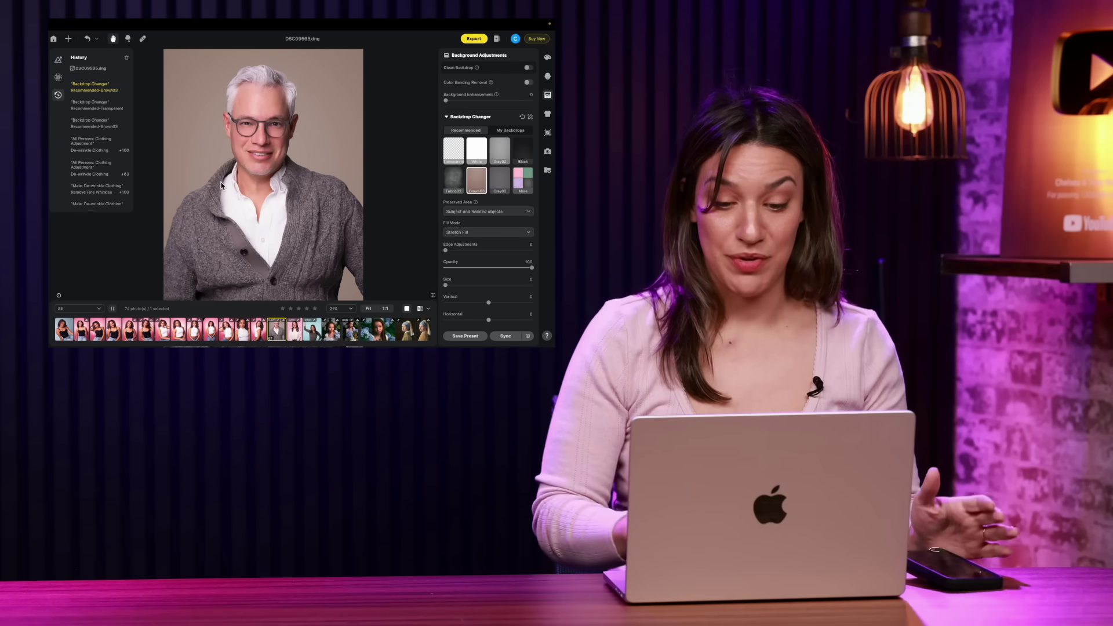
left_click(227, 334)
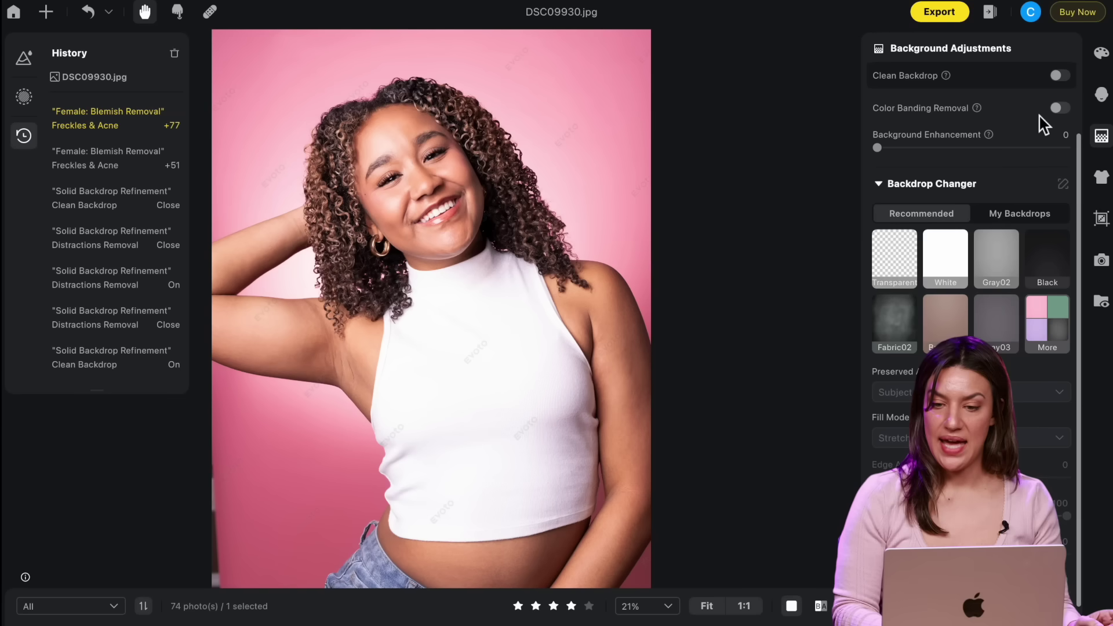
Turn on Clean Backdrop and Distractions Removal for DSC09930.
scroll(1021, 163, "up", 3)
left_click(1060, 163)
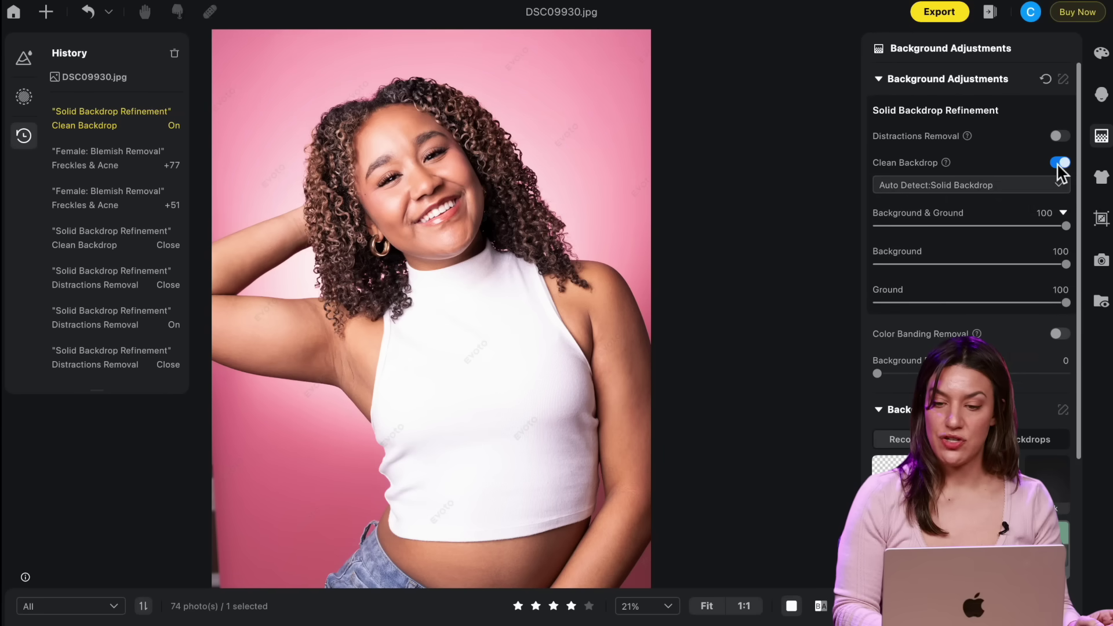
left_click(1059, 136)
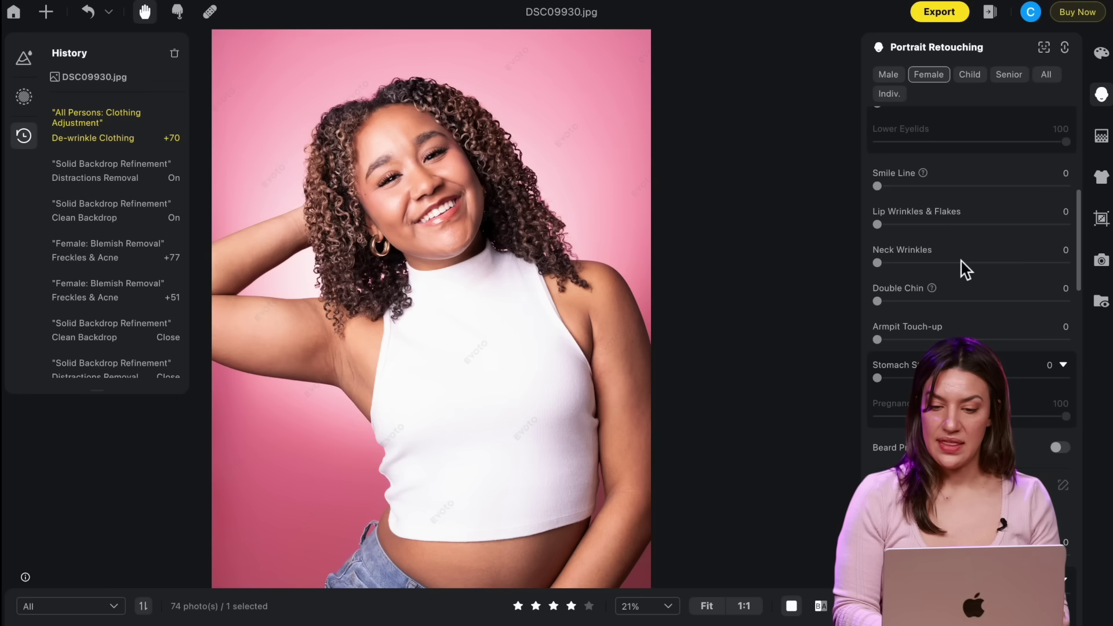
Raise Armpit Touch-up to 89 and collapse the Blemish Removal settings.
left_click(877, 340)
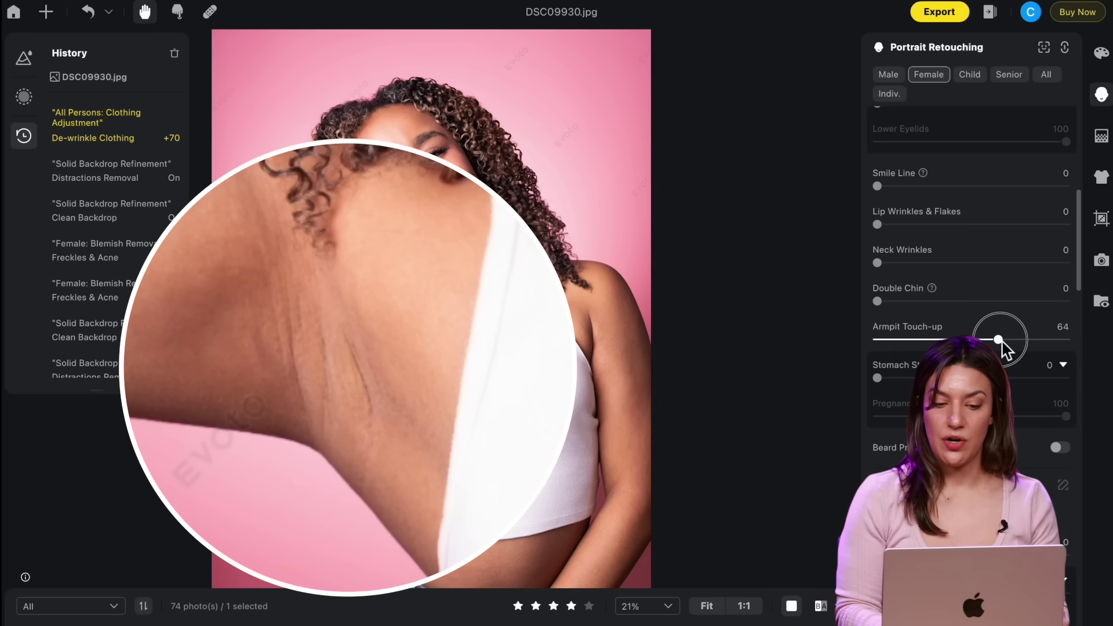
left_click_drag(1005, 342, 1045, 342)
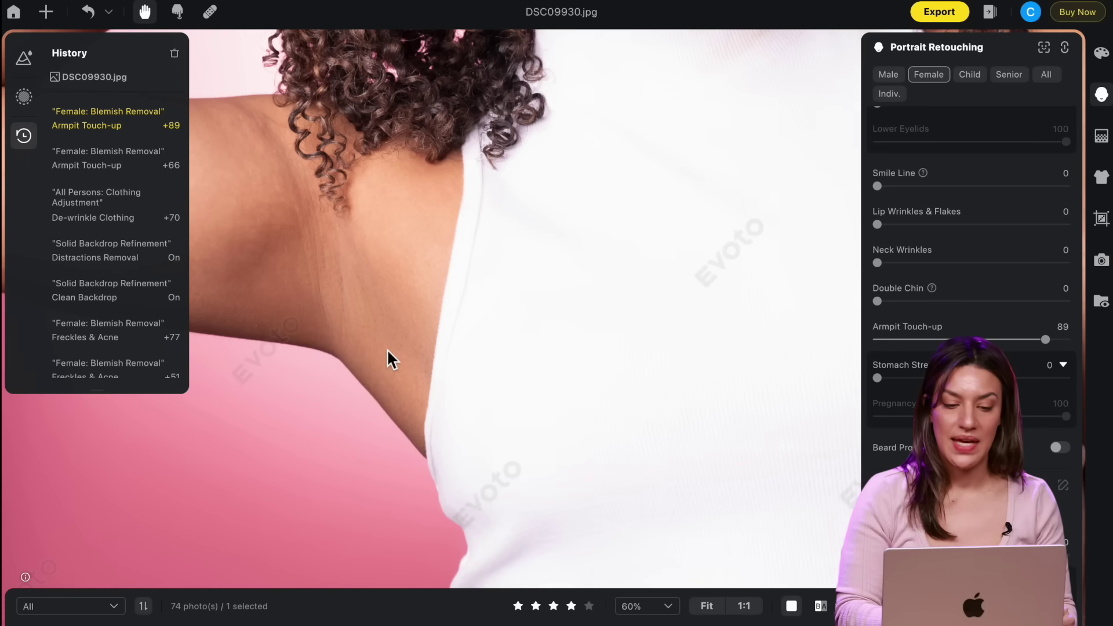
left_click_drag(642, 311, 345, 308)
scroll(338, 311, "down", 2)
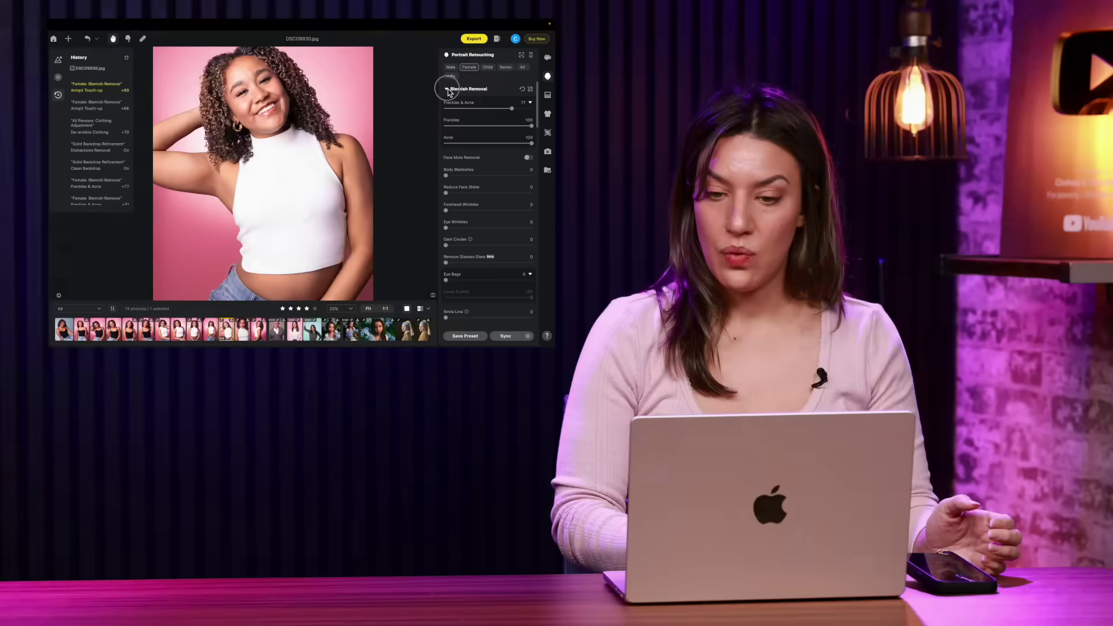
left_click(448, 90)
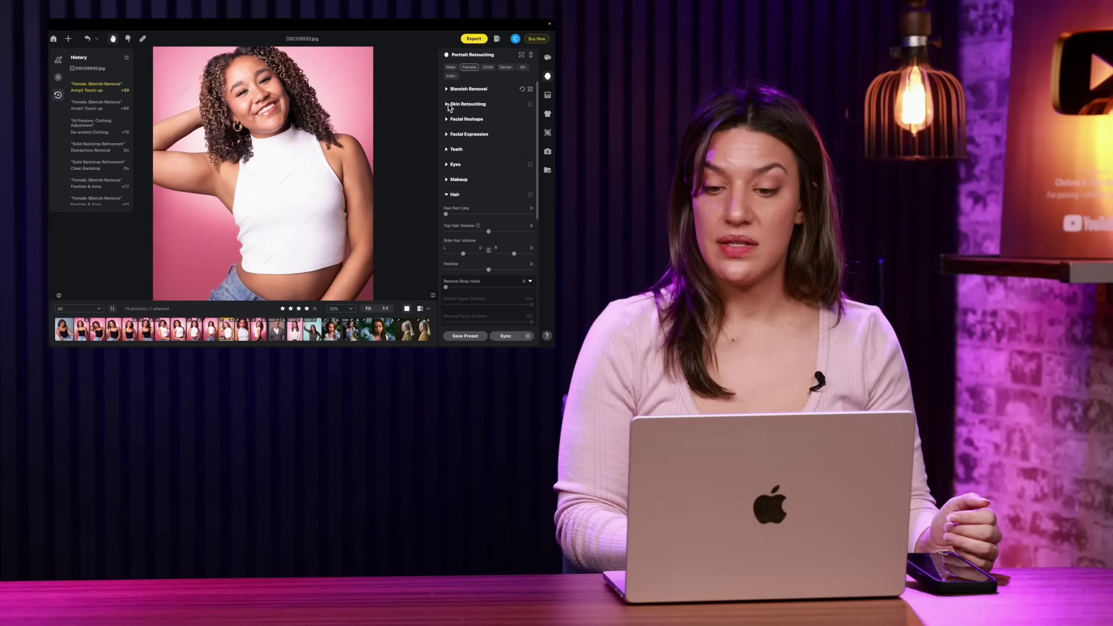
Set the eyes to Brightness 75, Iris Flare 17 and Red Vein Removal 68.
left_click(448, 164)
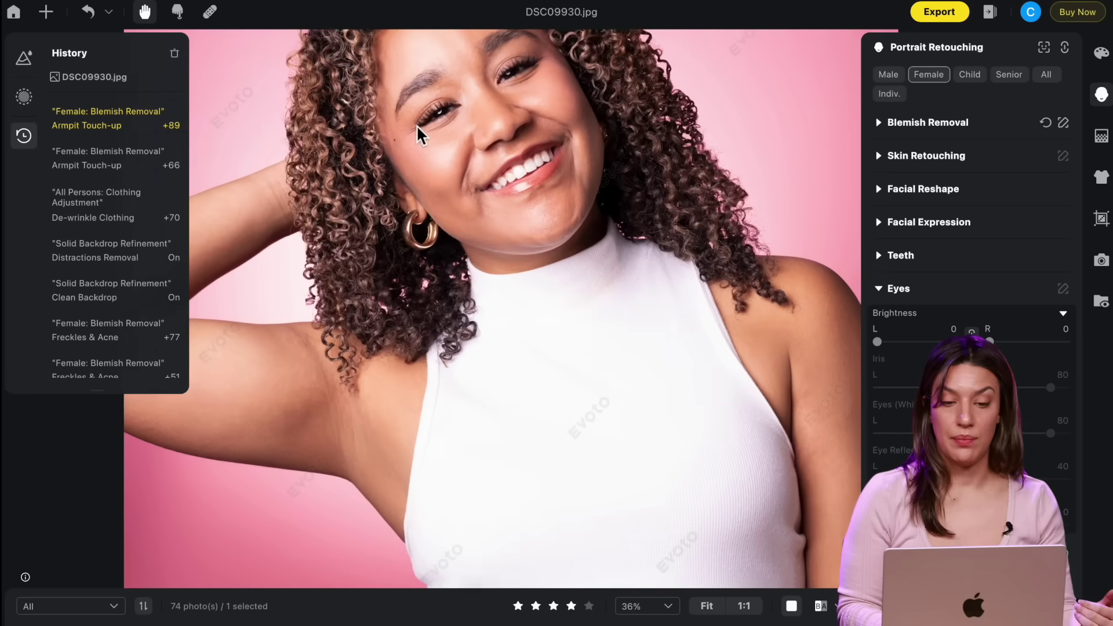
scroll(417, 125, "up", 2)
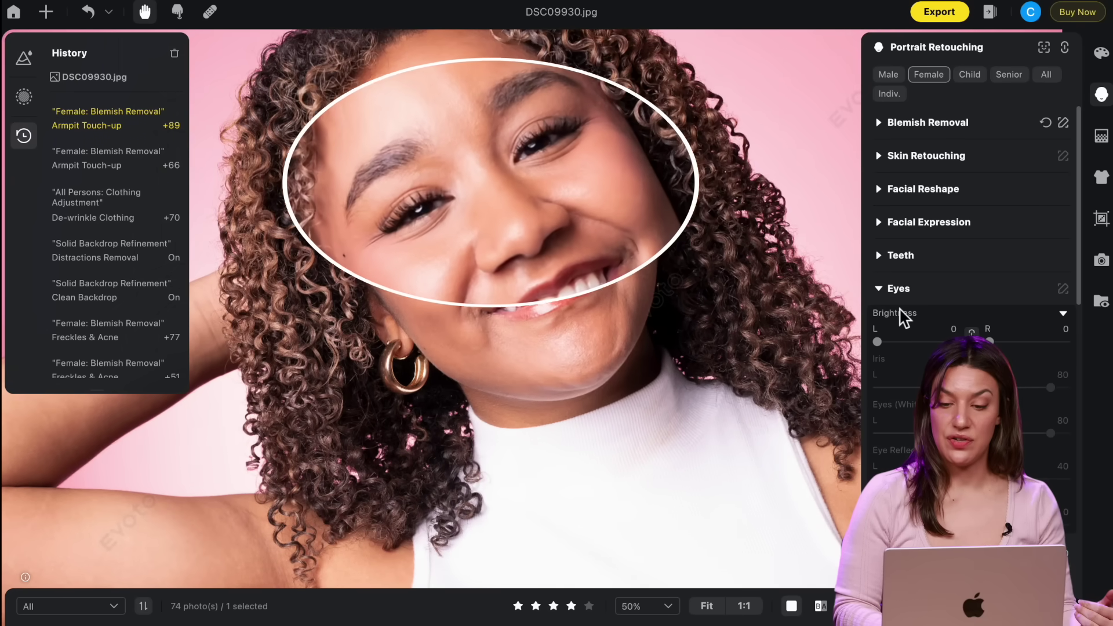
left_click_drag(879, 342, 935, 344)
scroll(912, 368, "down", 2)
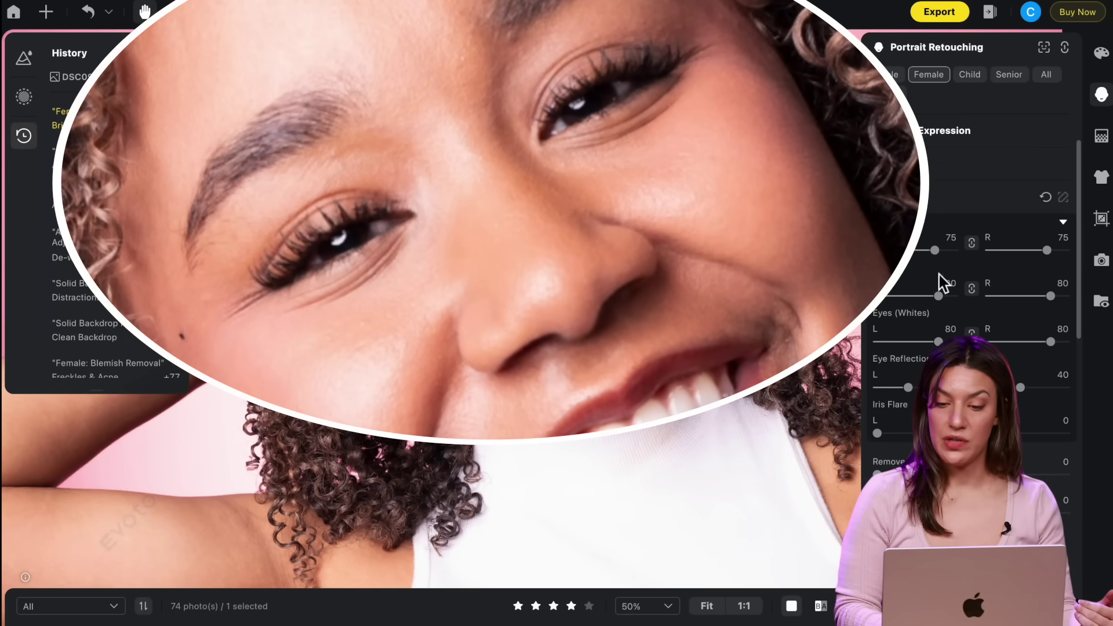
left_click_drag(881, 434, 891, 435)
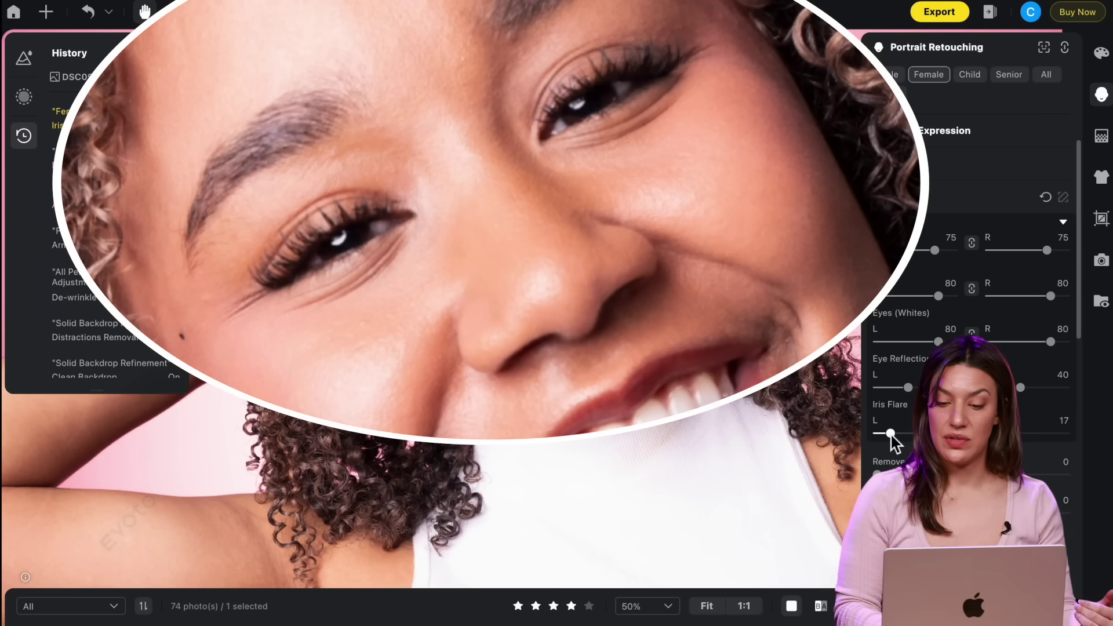
scroll(893, 444, "down", 3)
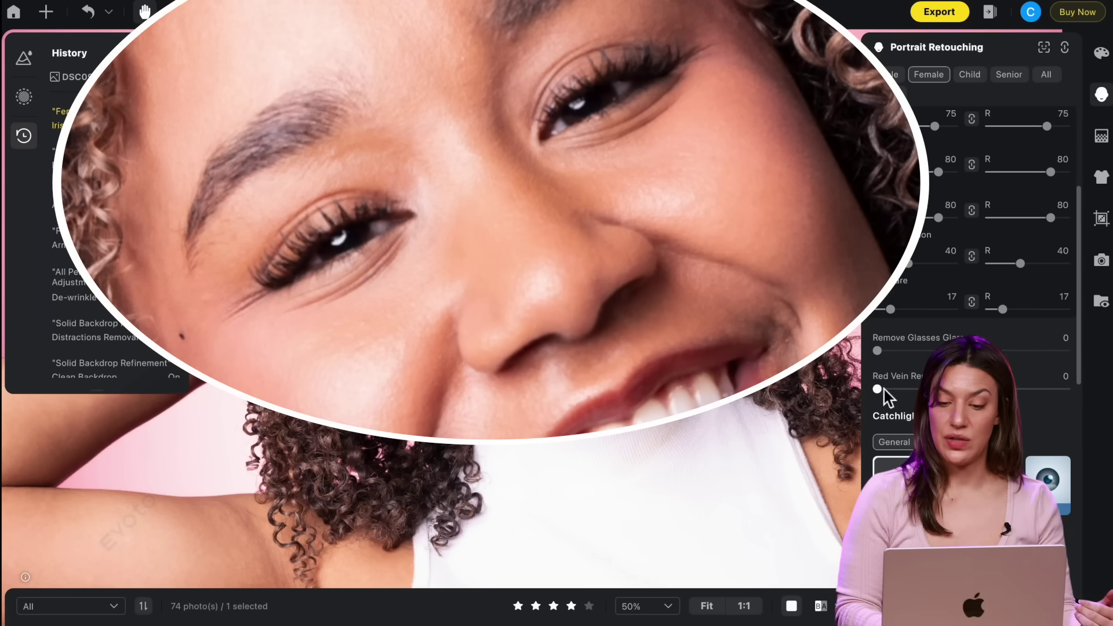
left_click_drag(911, 392, 1008, 389)
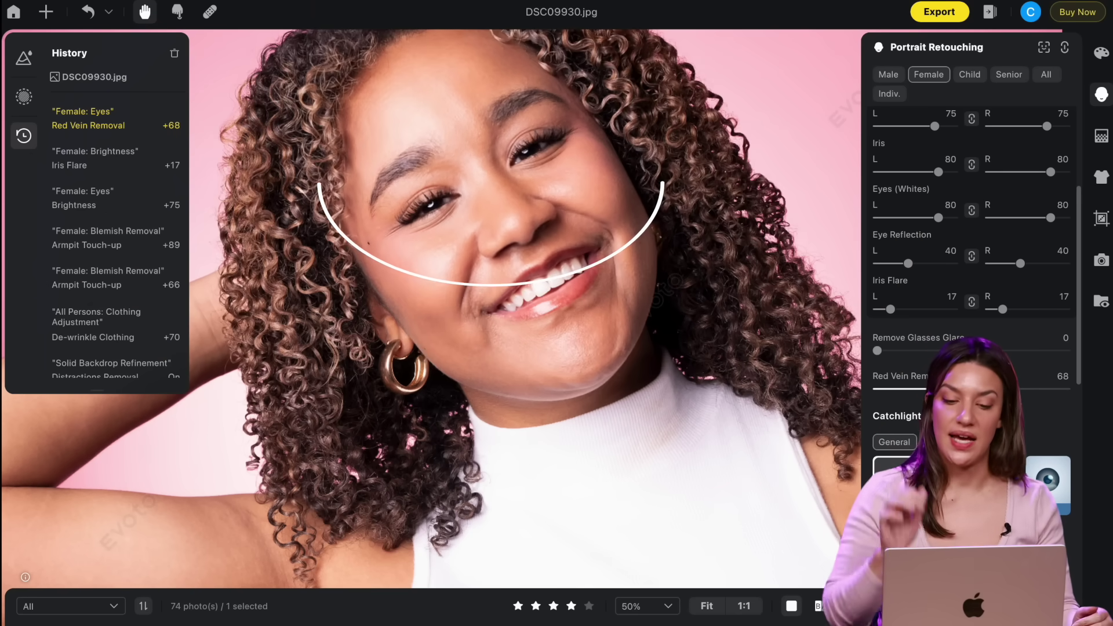
scroll(1012, 400, "down", 5)
Apply the Nude makeup suite at strength 50.
scroll(474, 181, "down", 3)
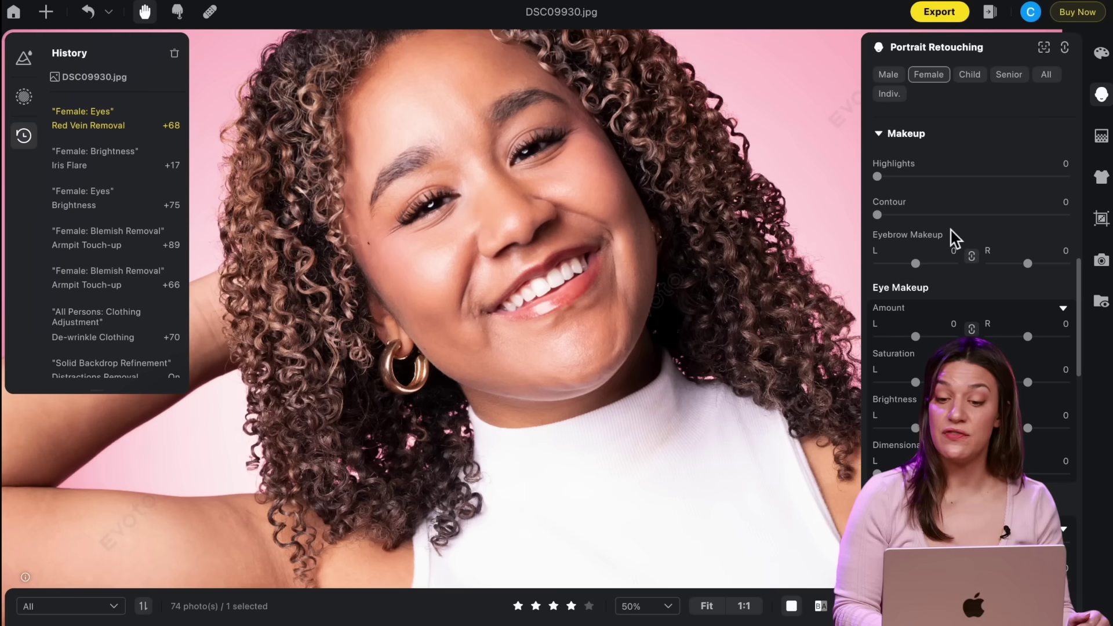
scroll(952, 235, "down", 6)
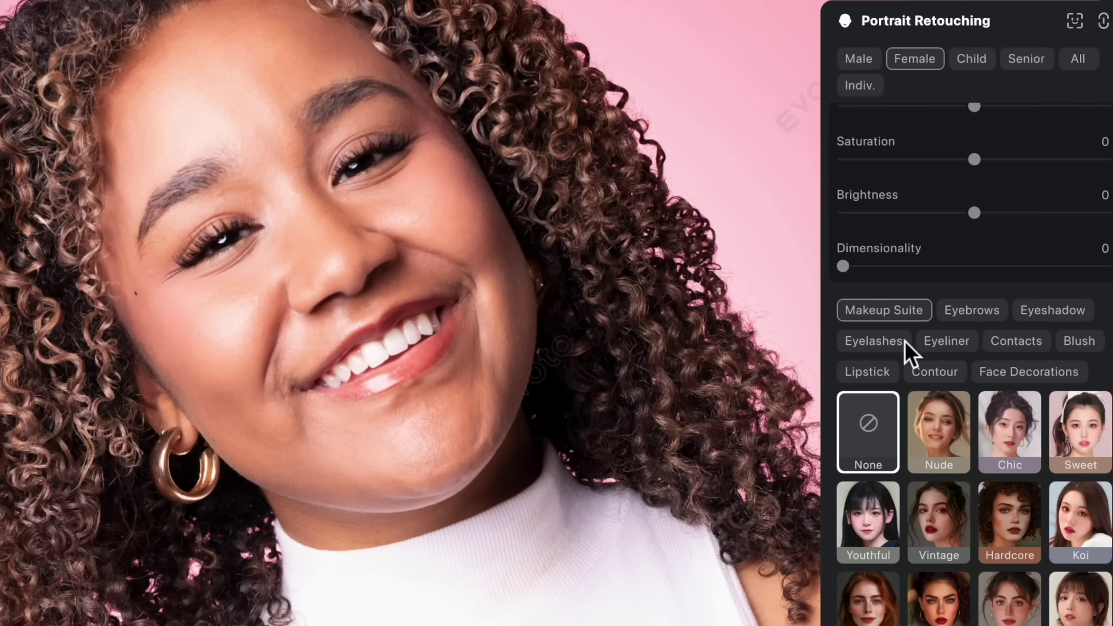
left_click(947, 343)
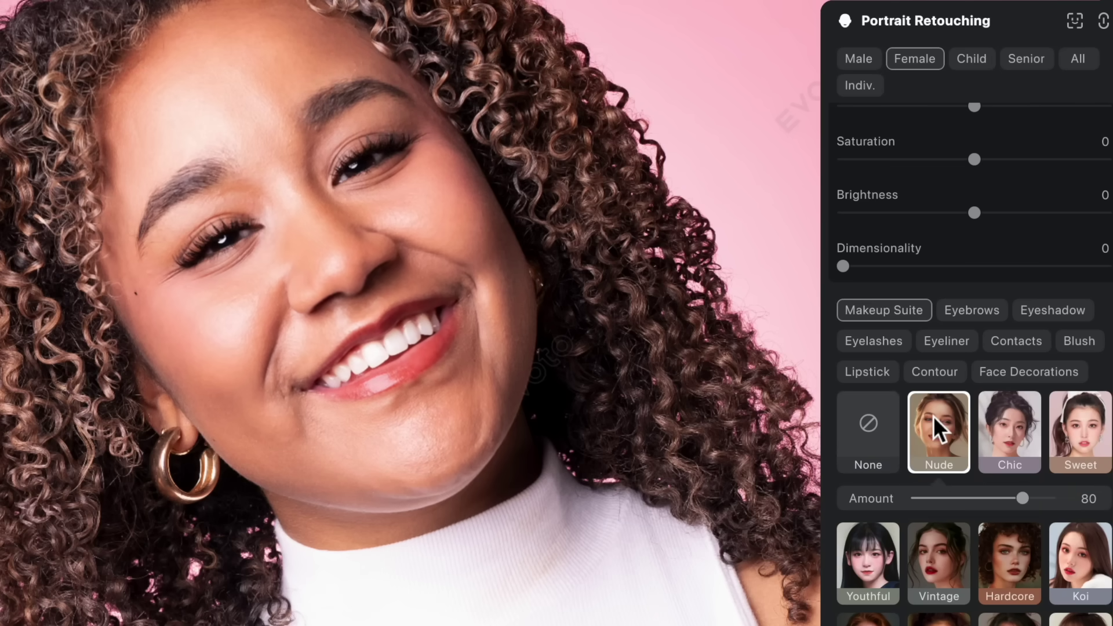
left_click_drag(1021, 499, 986, 504)
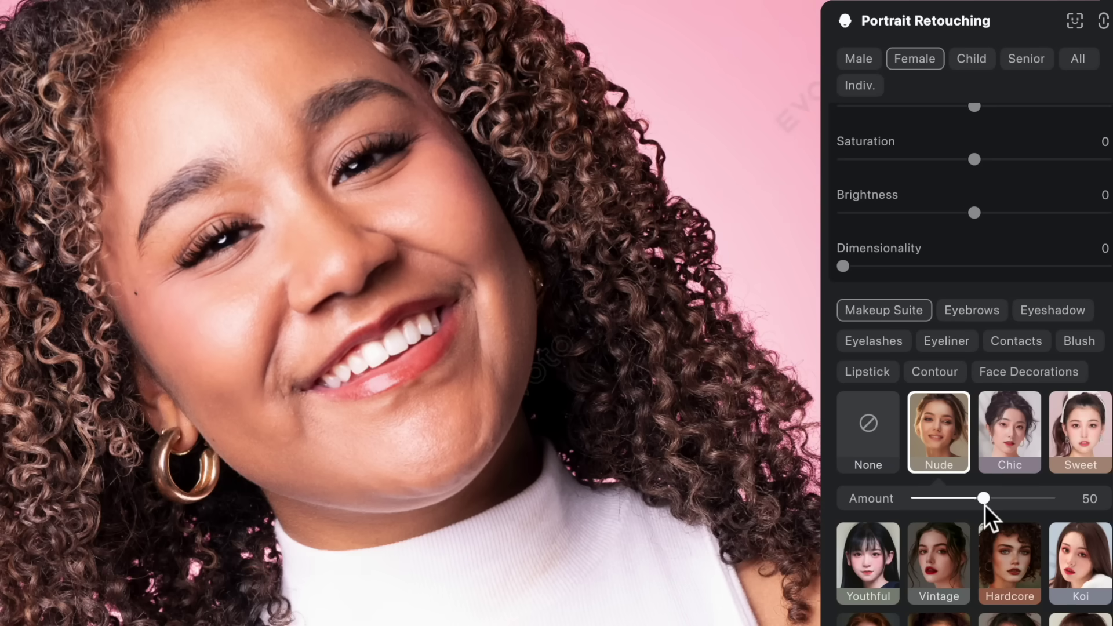
Try the Vintage and Freckles makeup looks, settling on Koi.
left_click(942, 571)
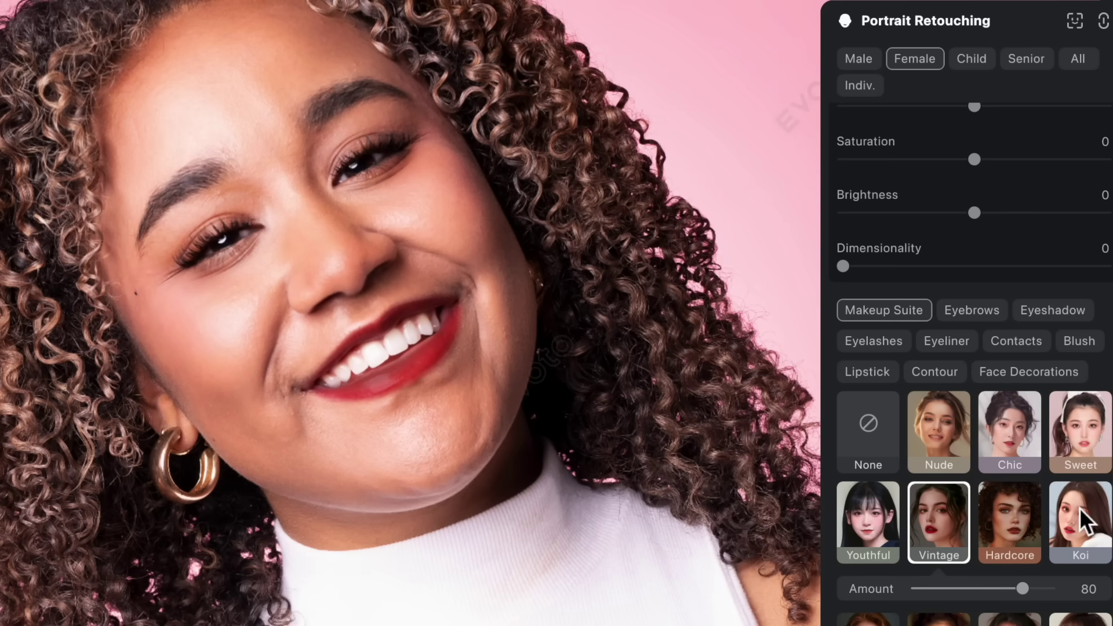
scroll(1084, 522, "down", 4)
left_click(1014, 427)
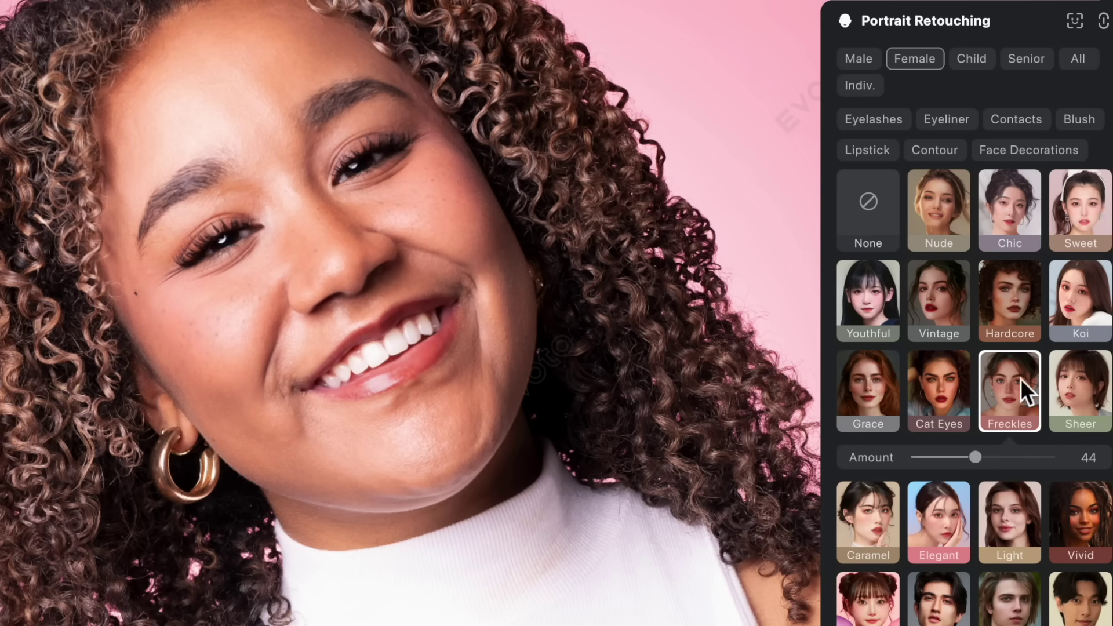
left_click(1079, 298)
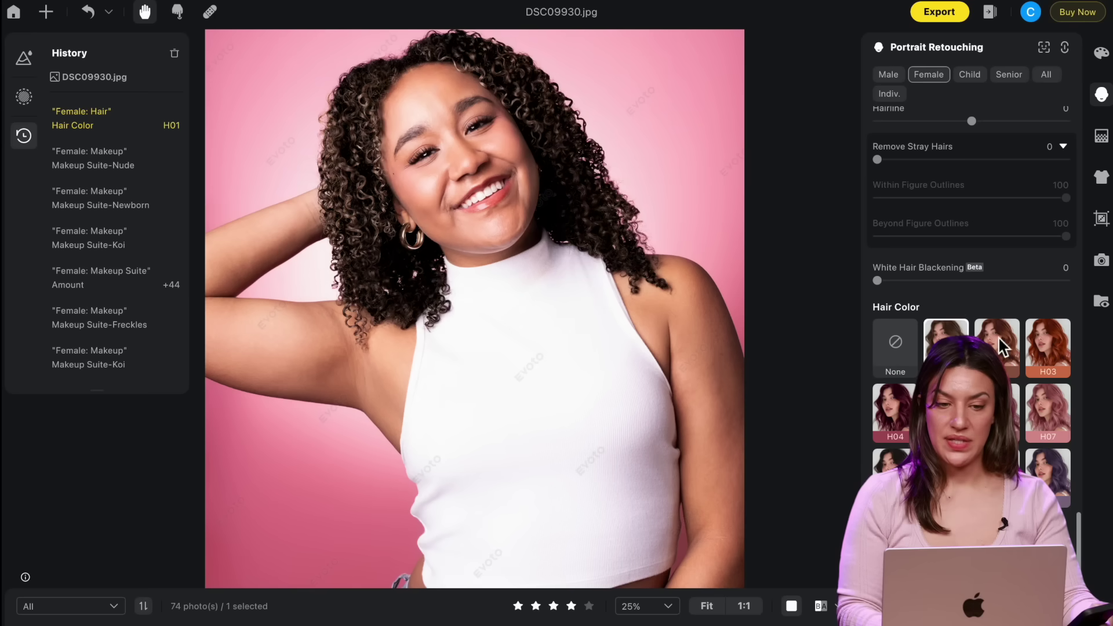
Try hair colours H02, H03, H04 and H10, settling on red H05.
left_click(989, 344)
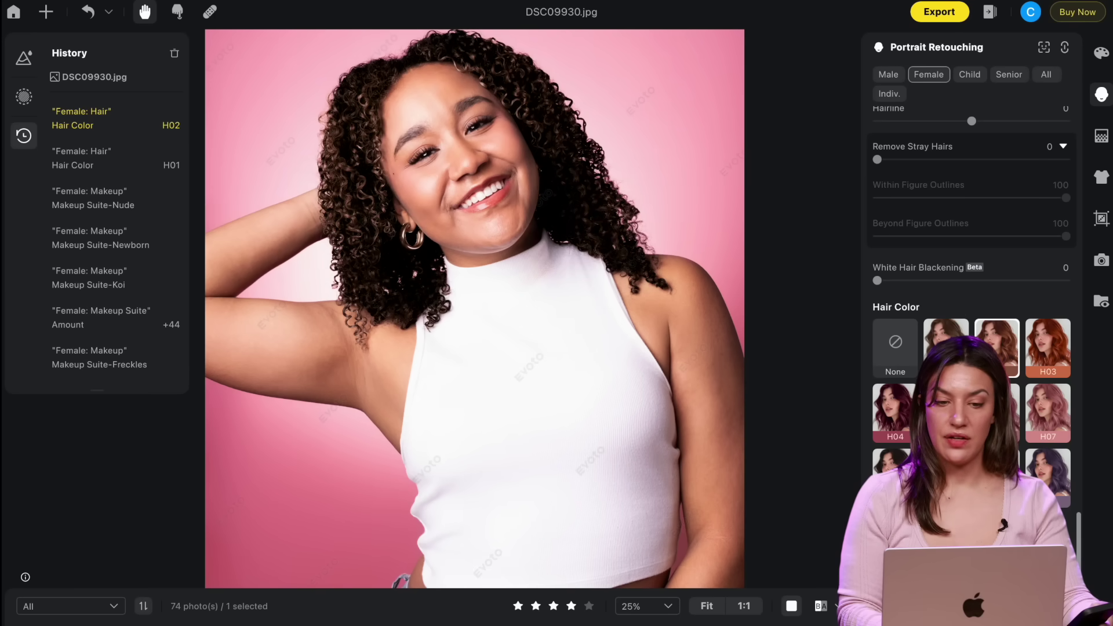
left_click(1049, 348)
left_click(947, 413)
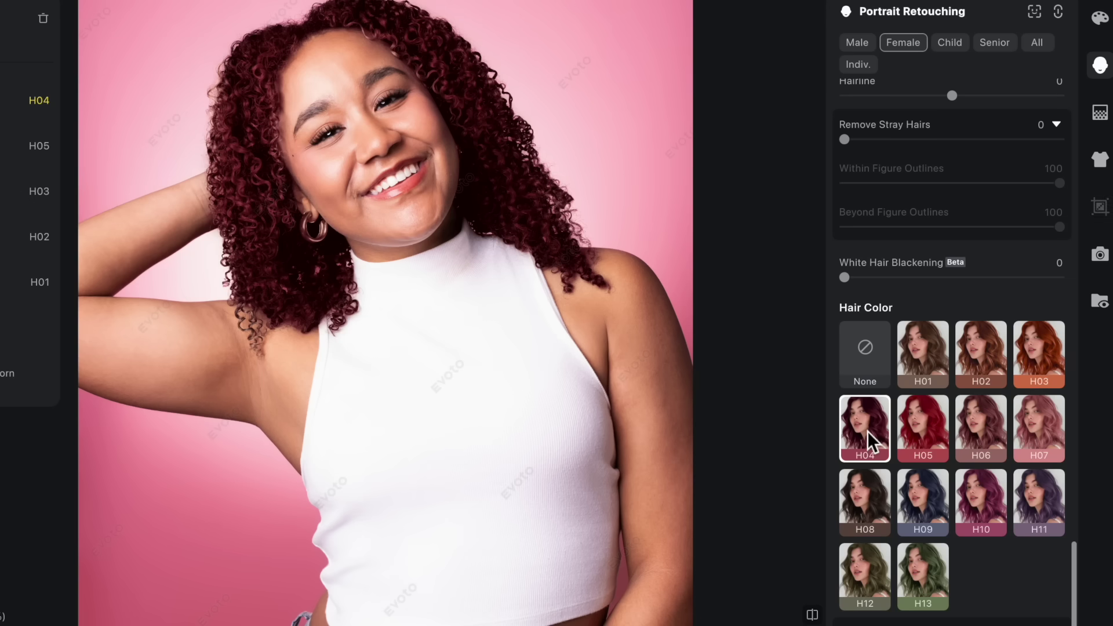
left_click(898, 415)
left_click(918, 423)
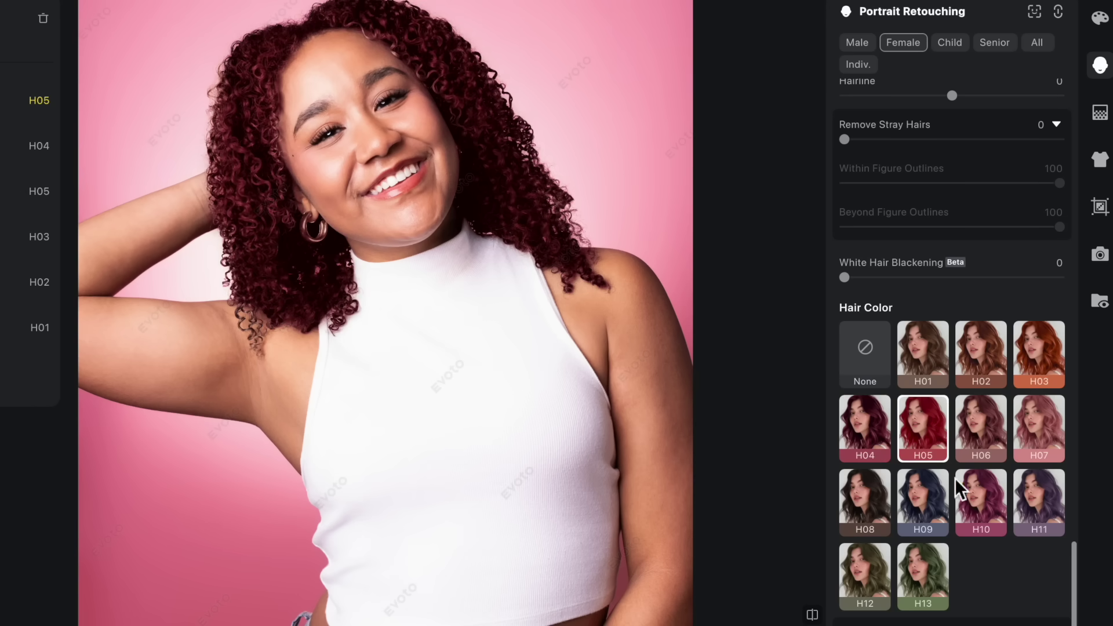
left_click(975, 493)
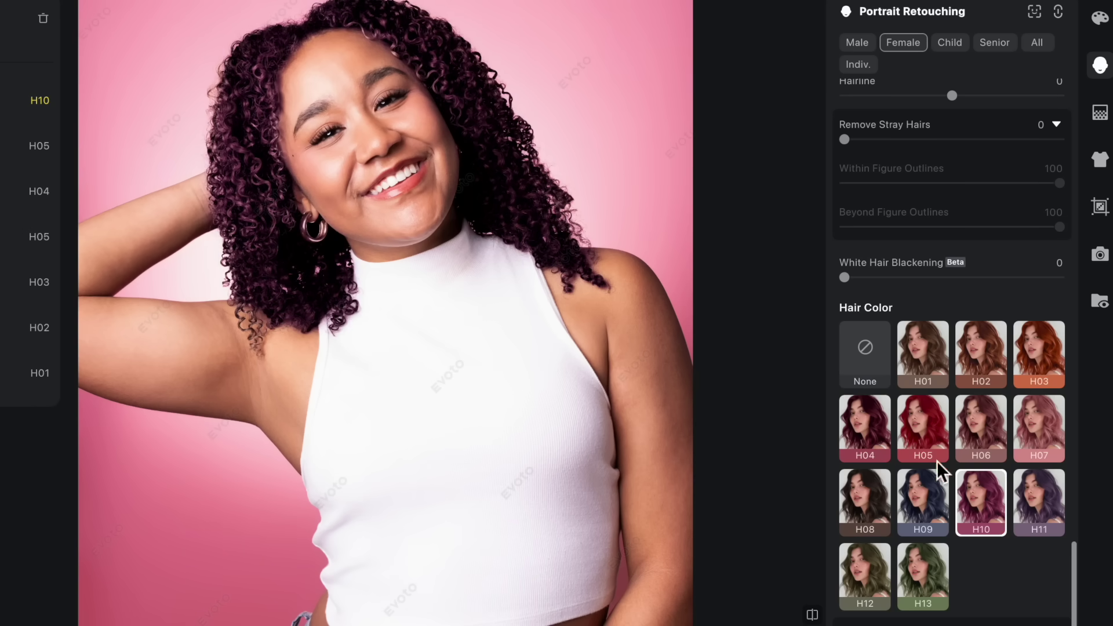
left_click(926, 420)
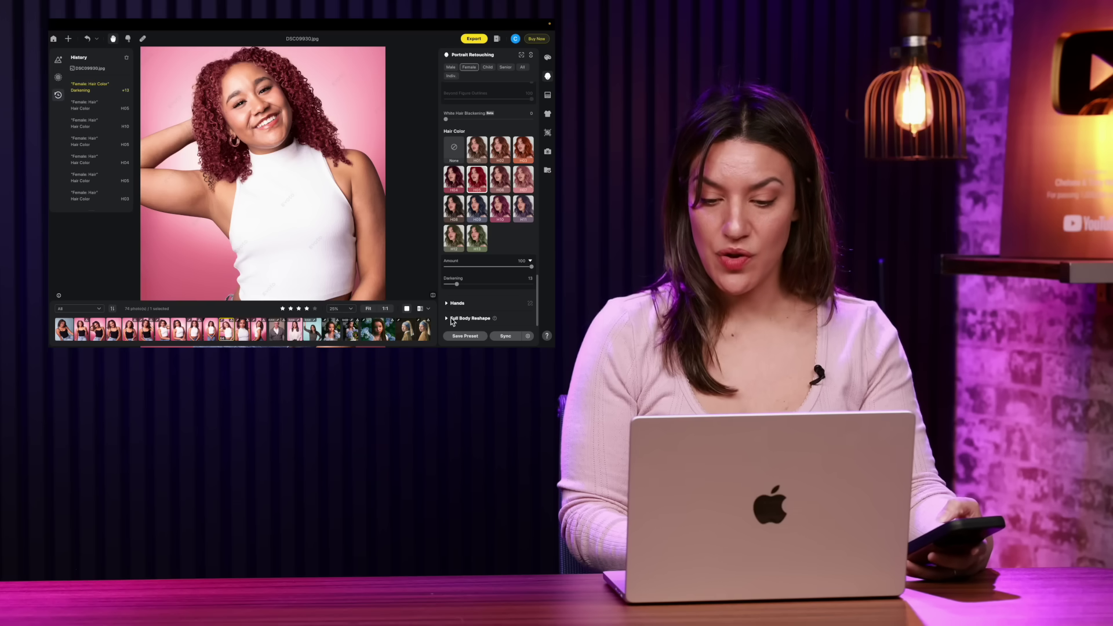
In Full Body Reshape, set AI Reshape to -9 and Smooth Physique to 93.
left_click(470, 318)
scroll(461, 280, "down", 1)
scroll(461, 280, "down", 5)
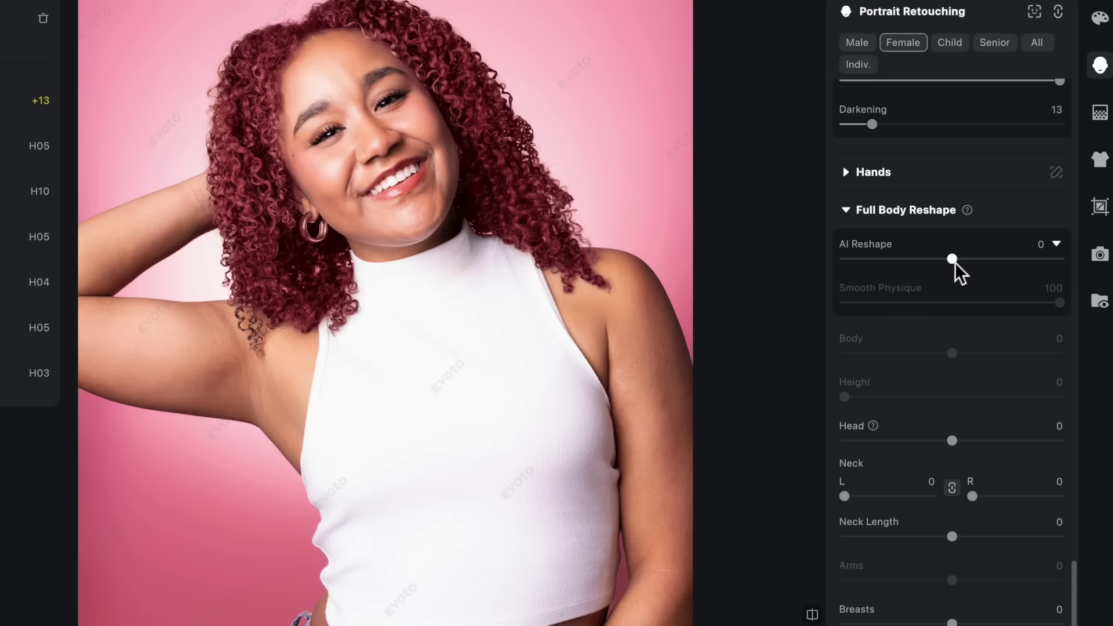
mouse_move(955, 263)
left_mouse_down()
mouse_move(994, 266)
mouse_move(893, 264)
mouse_move(944, 270)
left_mouse_up()
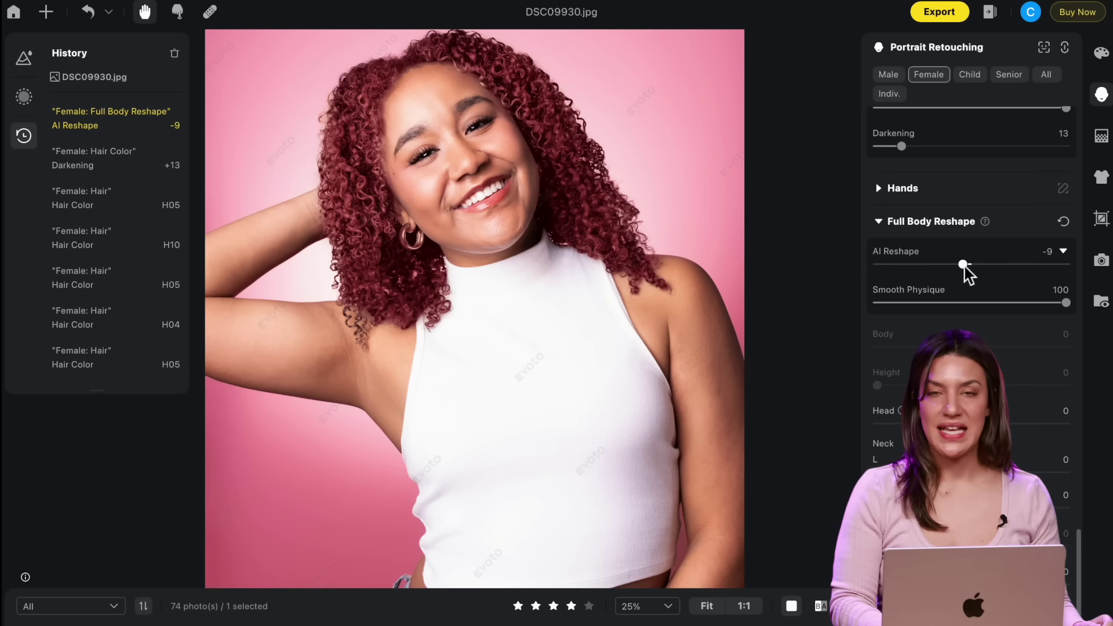
left_click(964, 267)
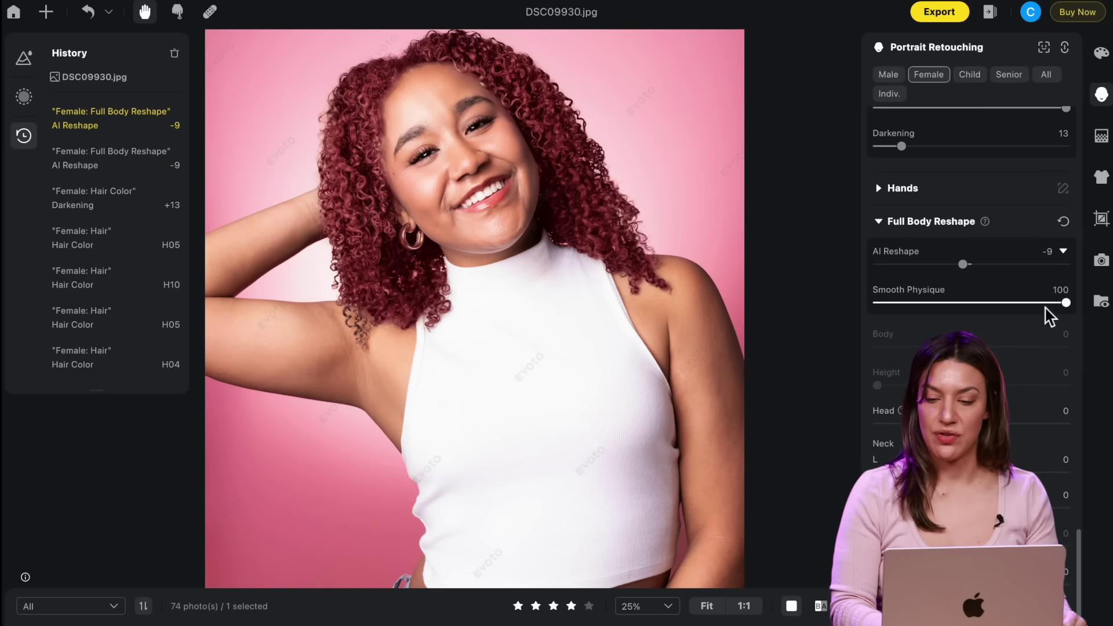
mouse_move(1065, 302)
left_mouse_down()
mouse_move(875, 316)
mouse_move(1057, 321)
left_mouse_up()
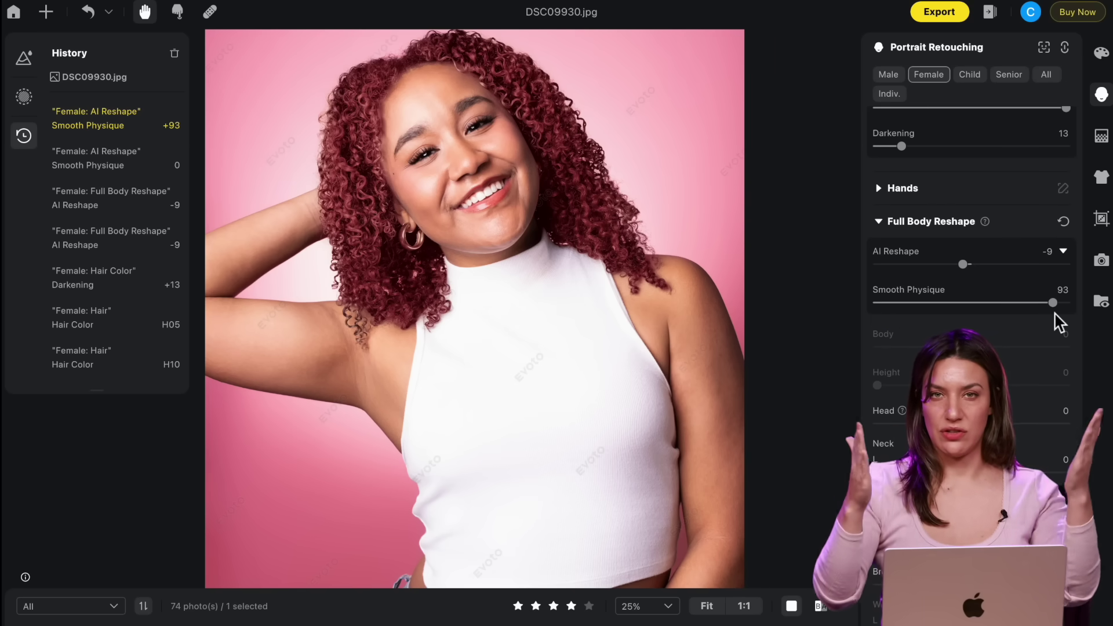
scroll(1009, 353, "down", 3)
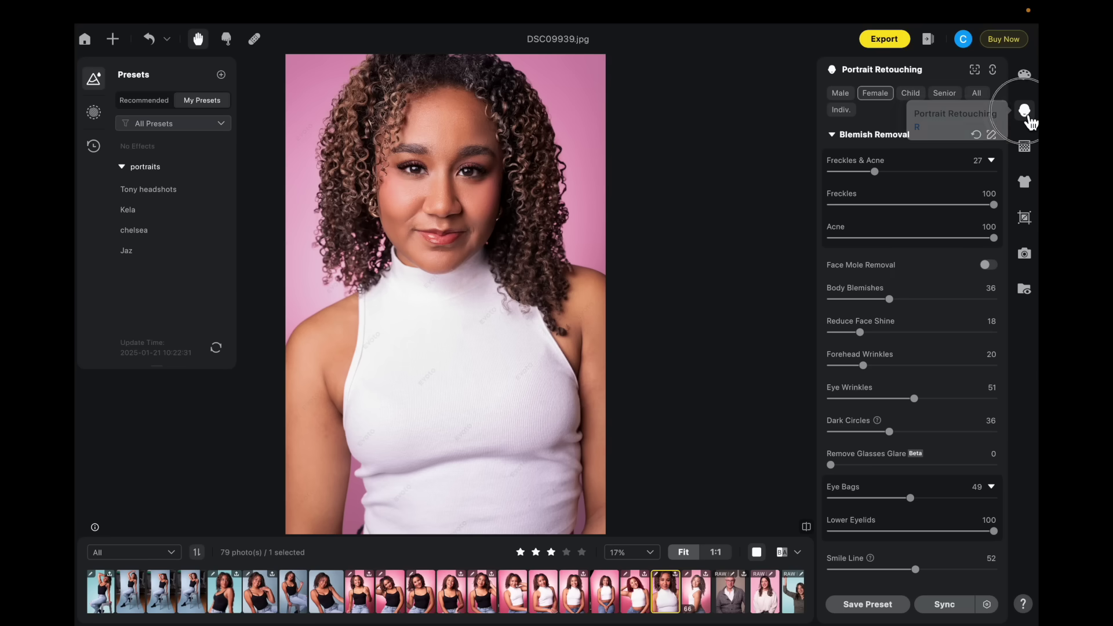
Reopen Portrait Retouching and expand the Hair settings for DSC09939.
left_click(1029, 118)
left_click(1030, 118)
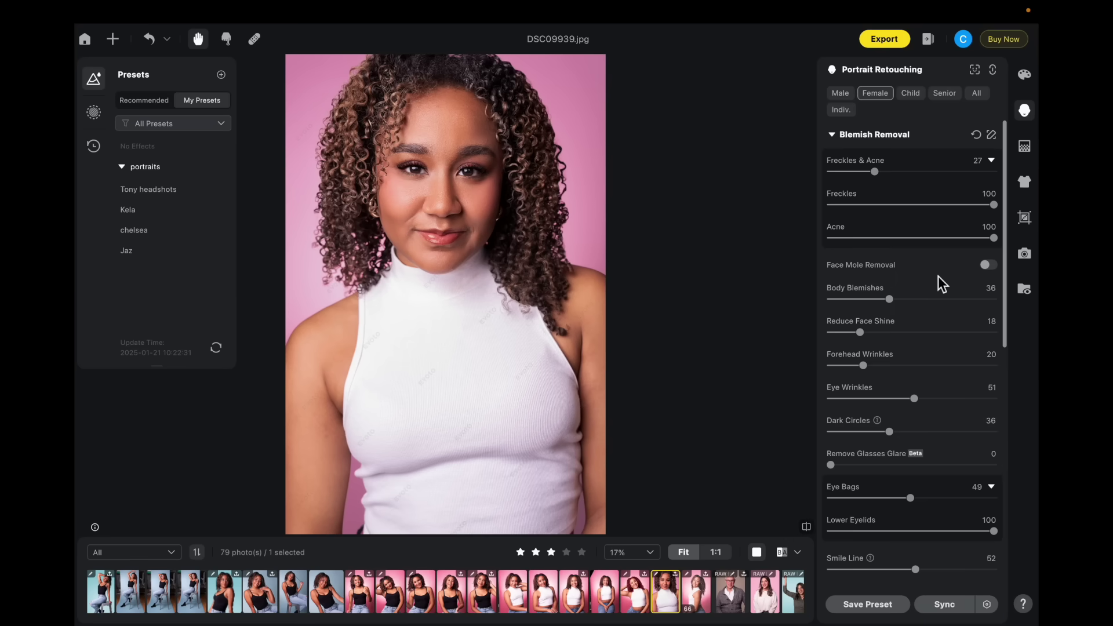
scroll(943, 284, "down", 8)
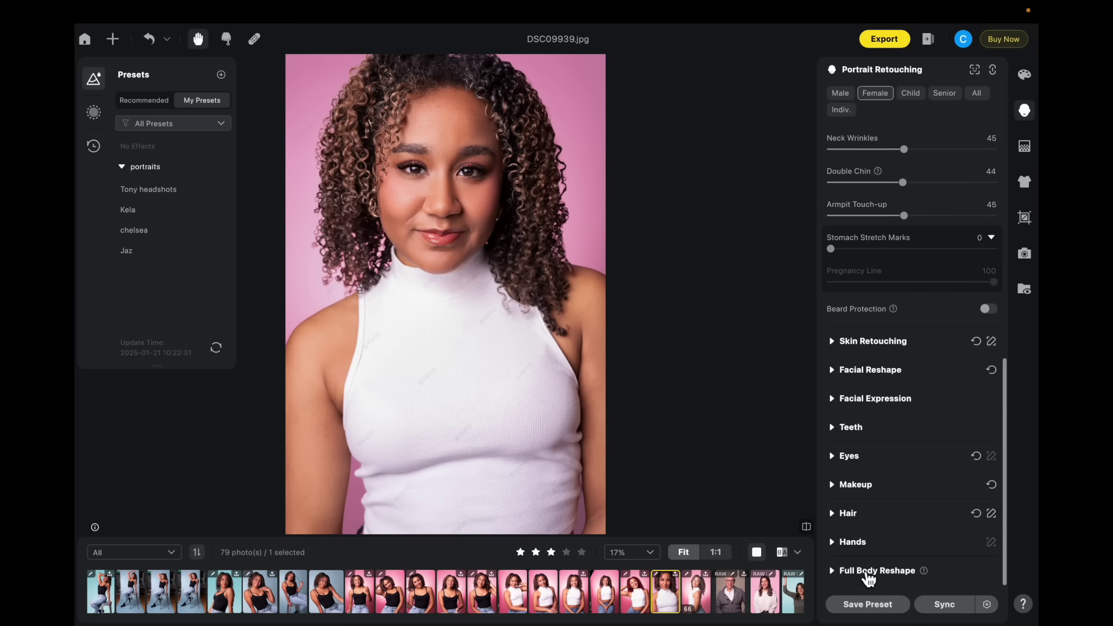
left_click(842, 514)
scroll(882, 467, "down", 10)
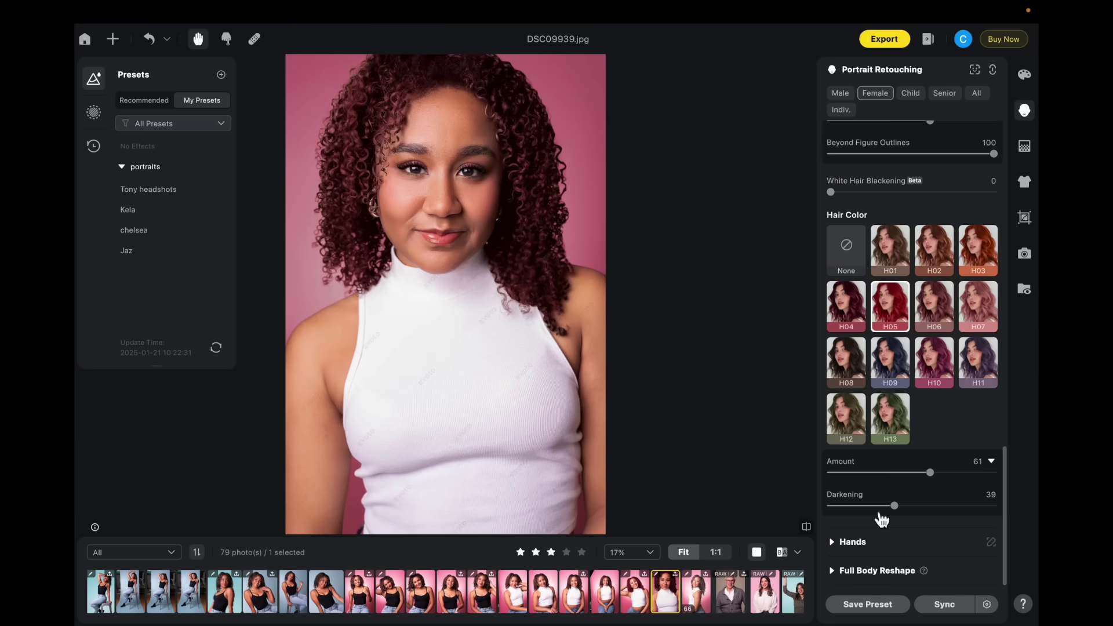
Save the edits as preset 'jaz red' and sync them to the five selected photos.
left_click(854, 605)
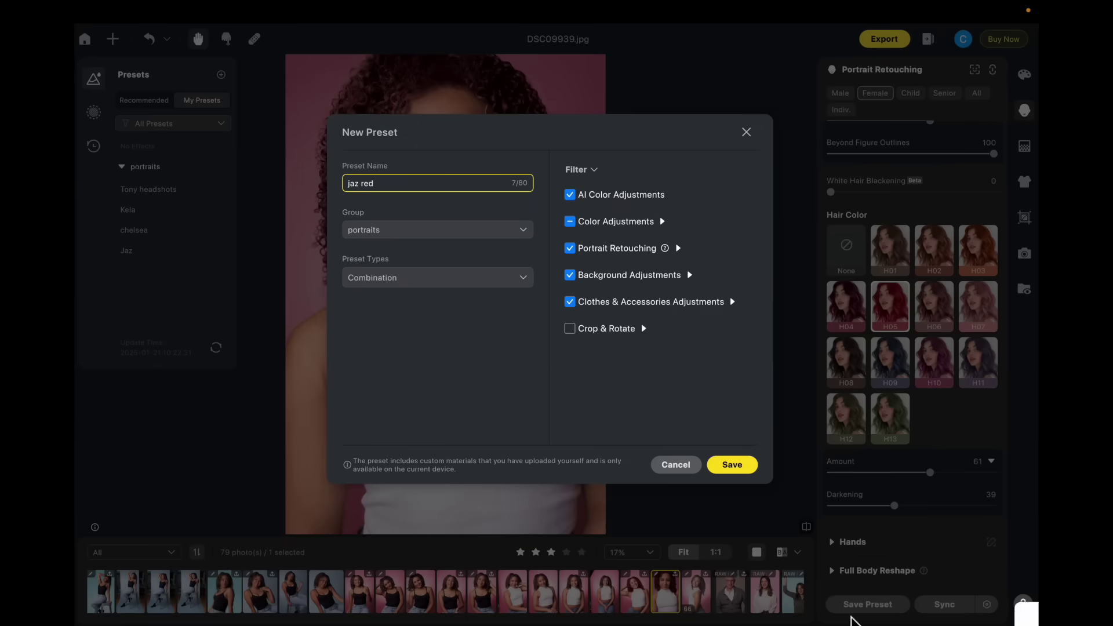
left_click(725, 464)
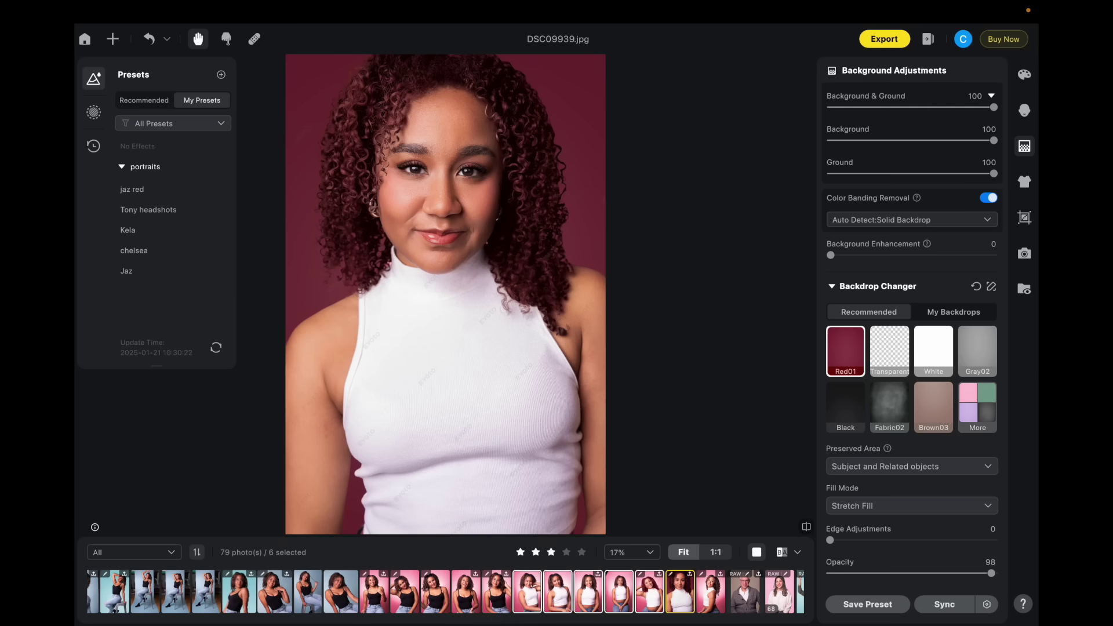
left_click(949, 607)
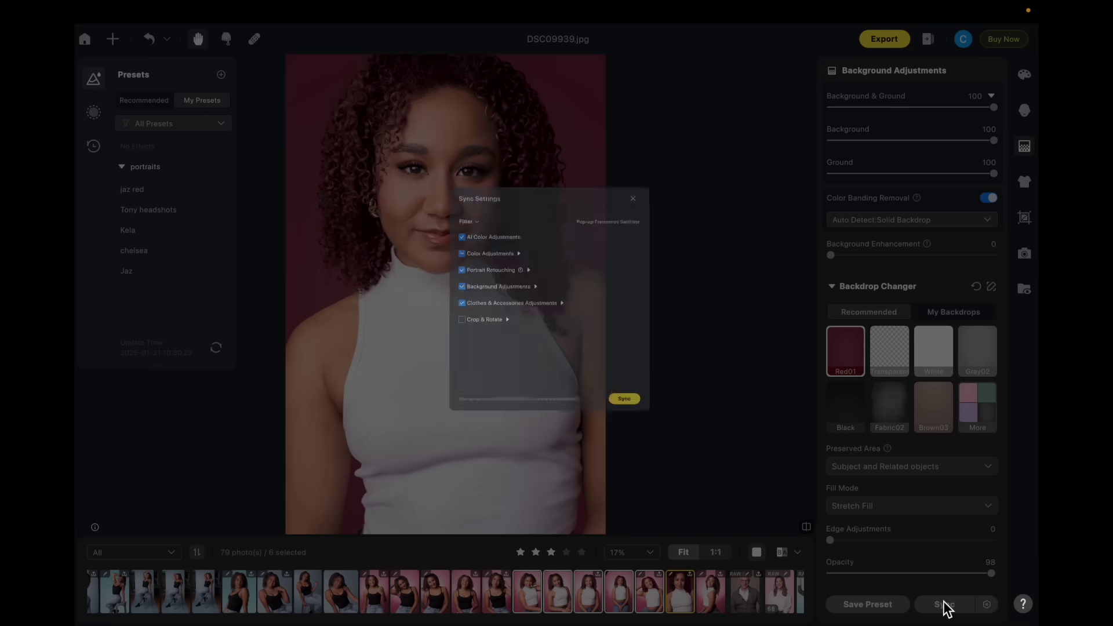
left_click(688, 465)
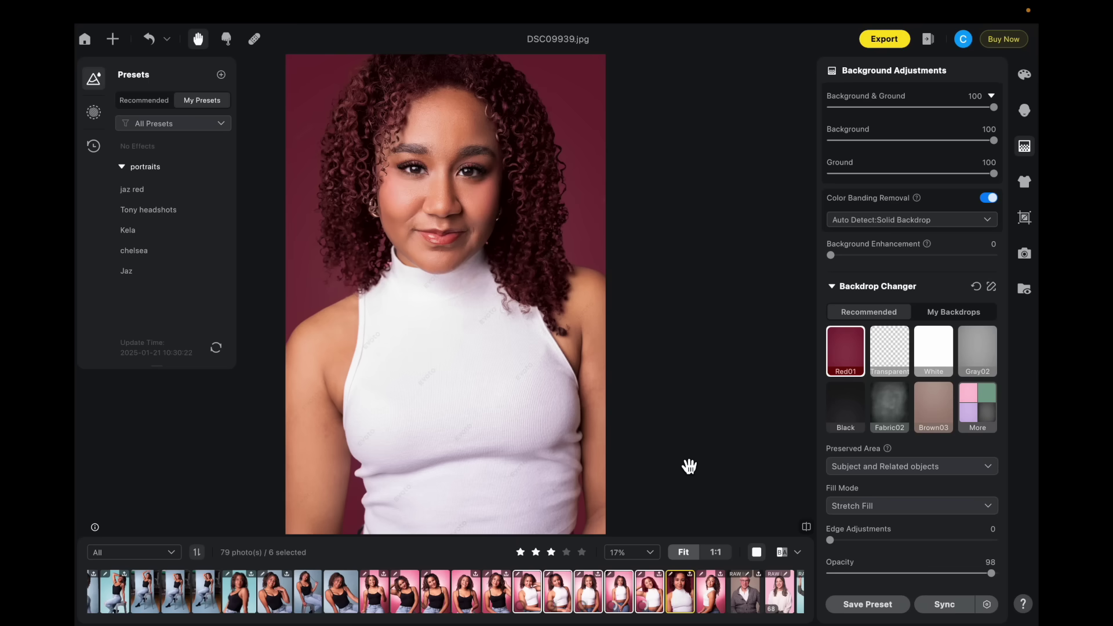
Step through the filmstrip to the Pearl Earring recreation, Screenshot 2025-01-07 at 11.42.22 AM.png.
key("Left")
key("Left")
key("Left")
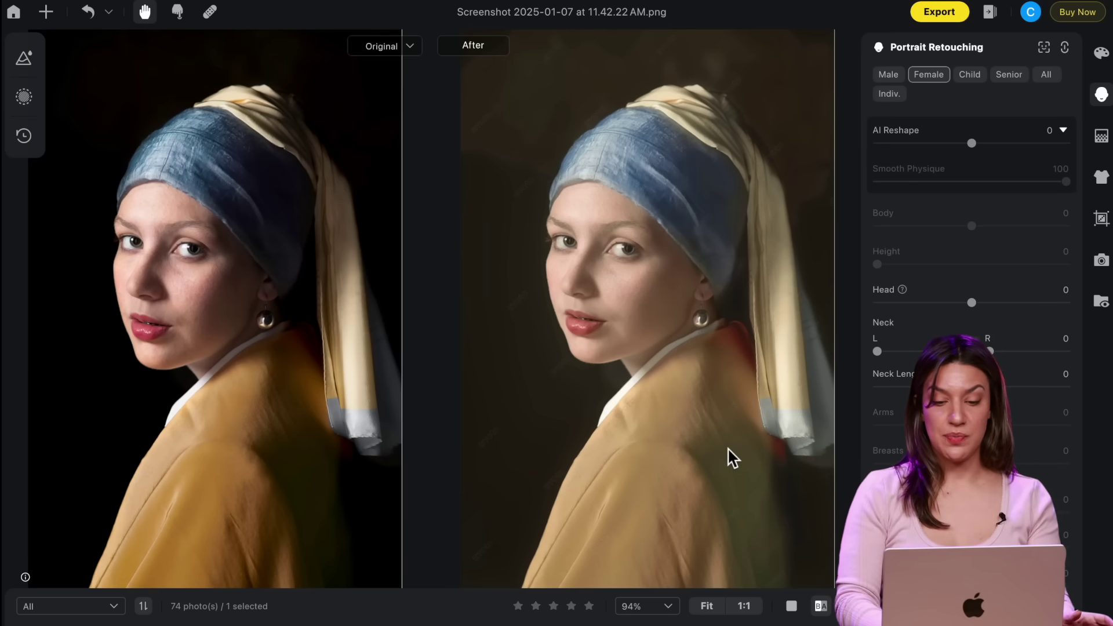
key("Left")
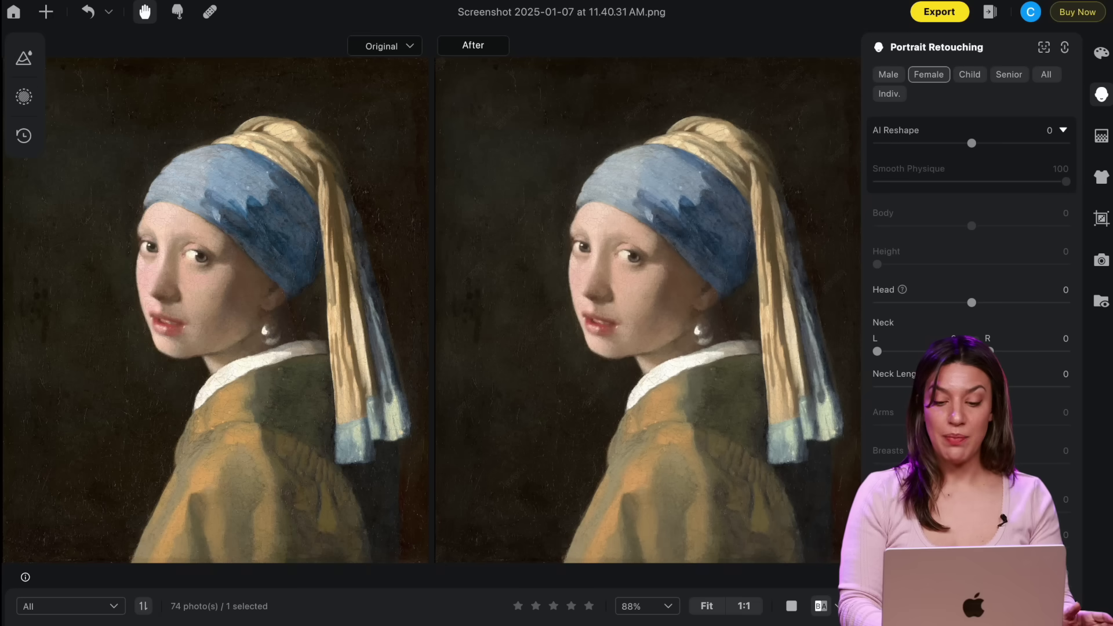
key("Right")
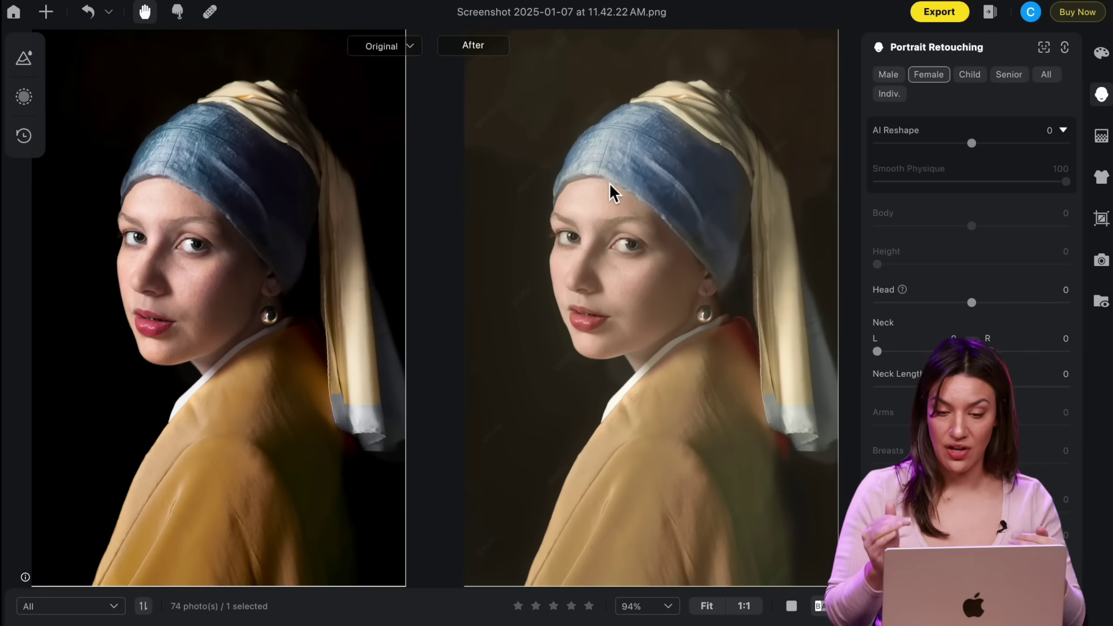
Upload the Girl with a Pearl Earring painting for AI Color Matching and lower the look to 82.
left_click(1101, 53)
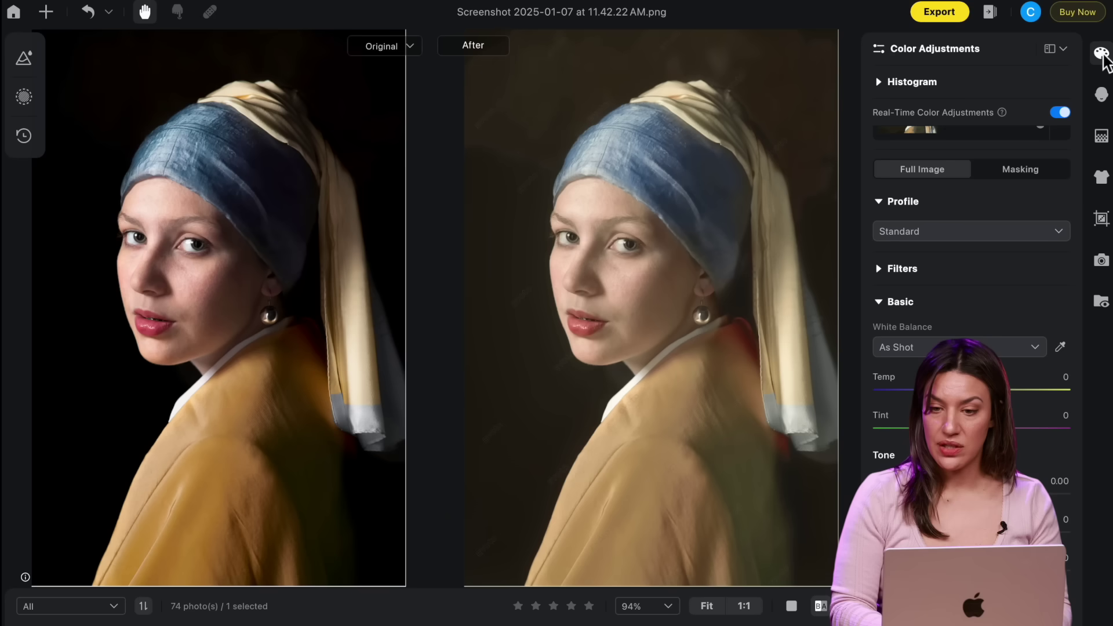
left_click(954, 181)
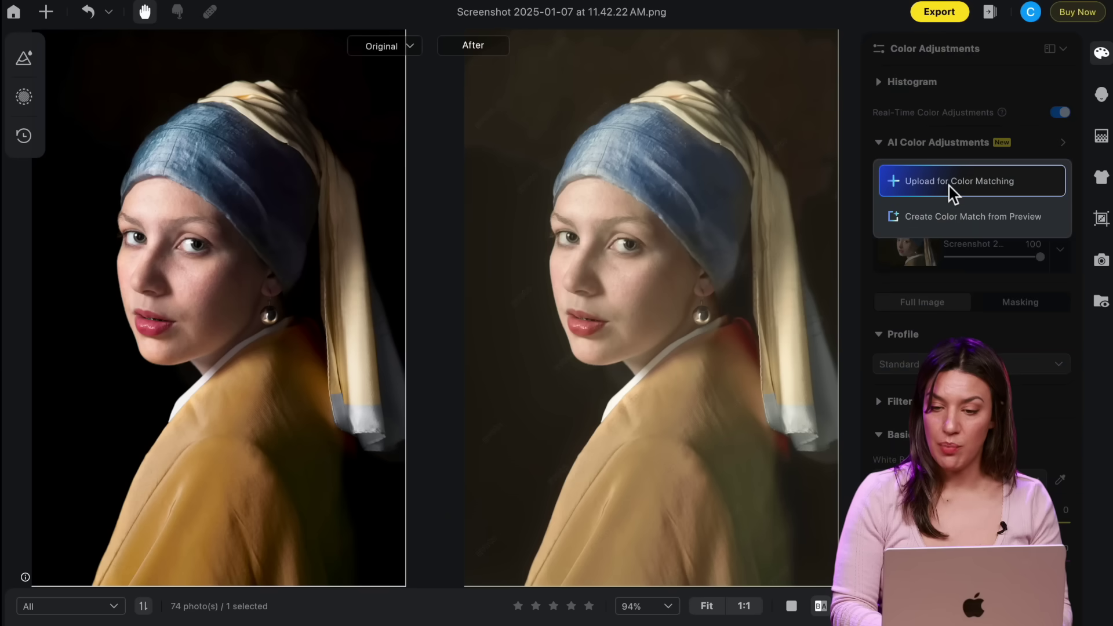
left_click(949, 186)
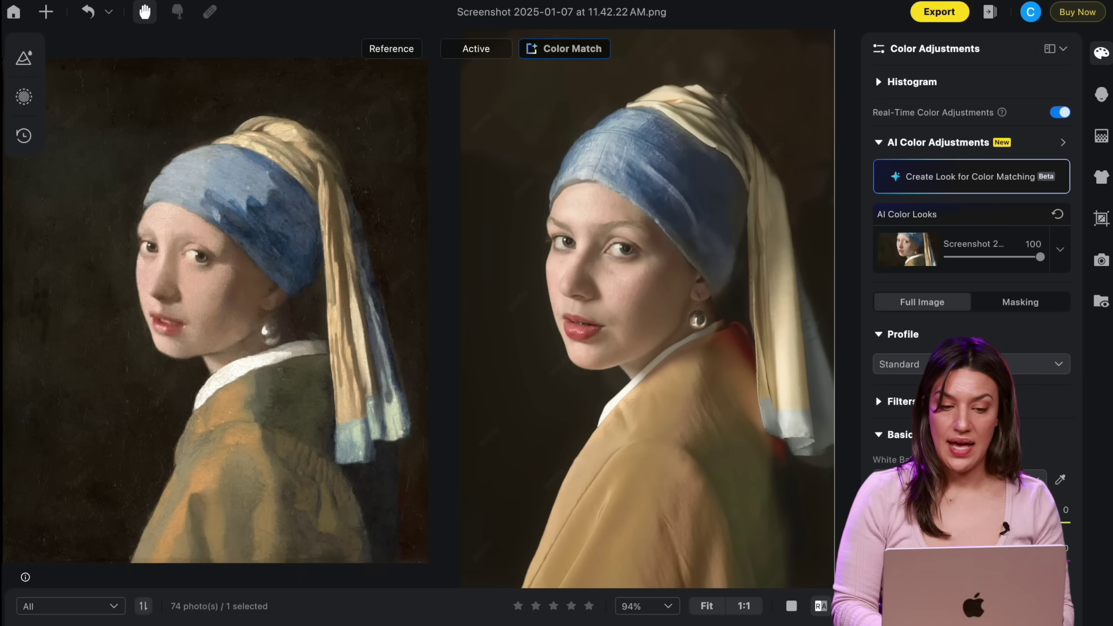
mouse_move(1041, 257)
left_mouse_down()
mouse_move(964, 258)
mouse_move(1049, 273)
mouse_move(1024, 257)
left_mouse_up()
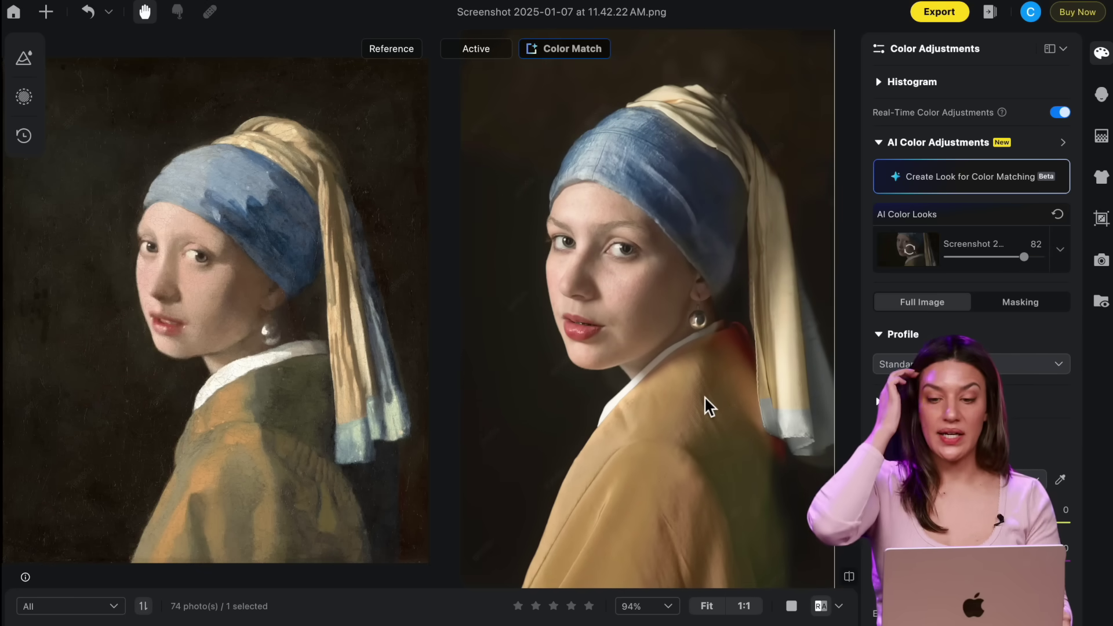